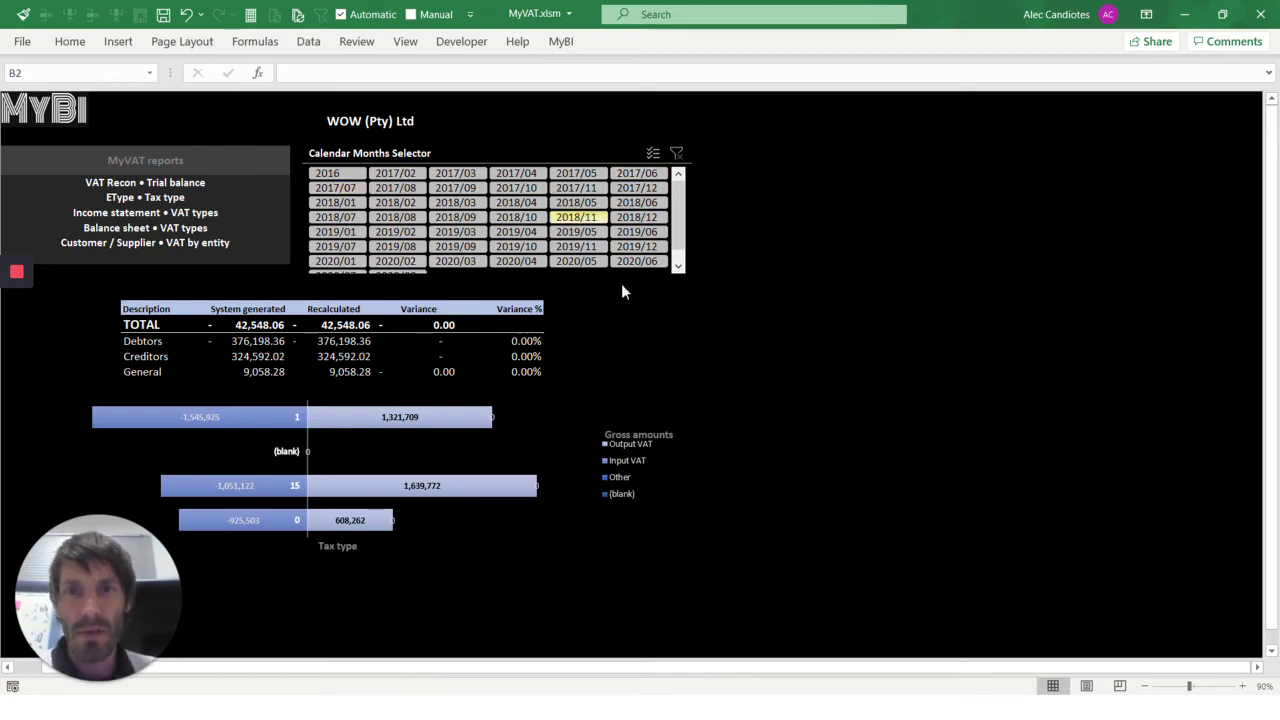
{"action": "left_click", "coordinate": [455, 174]}
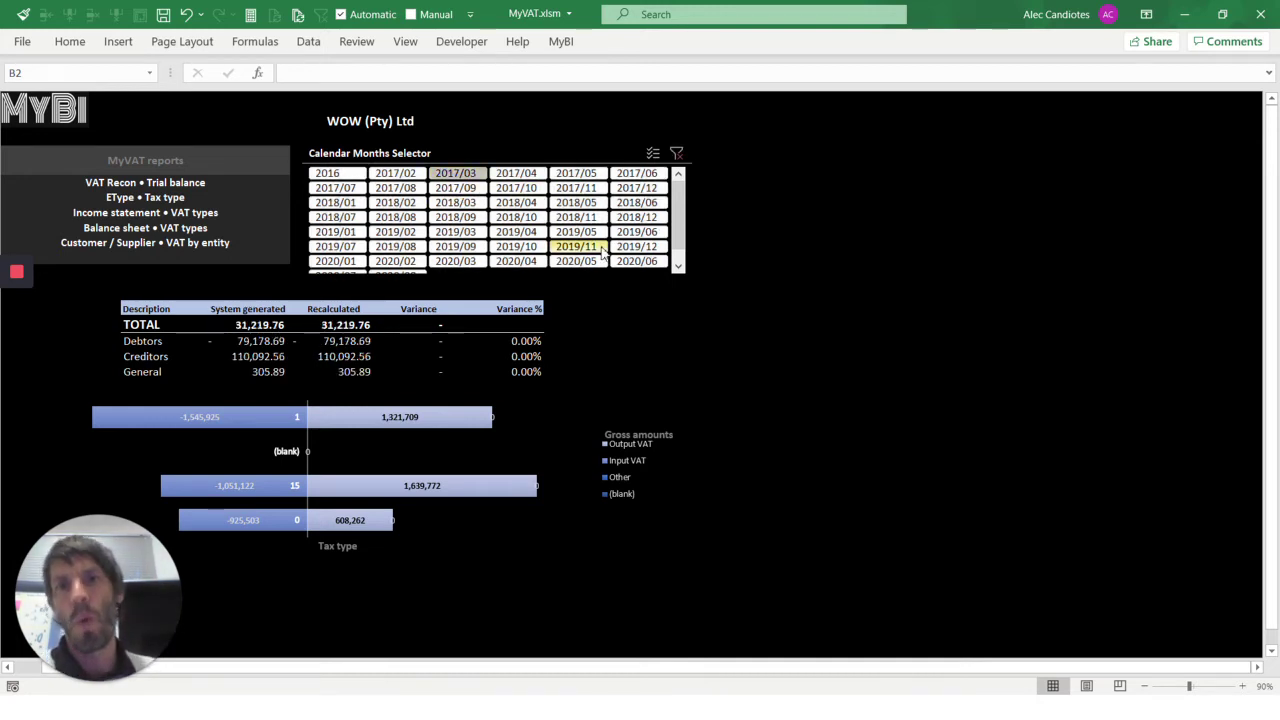
{"action": "left_click", "coordinate": [516, 174], "text": "ctrl"}
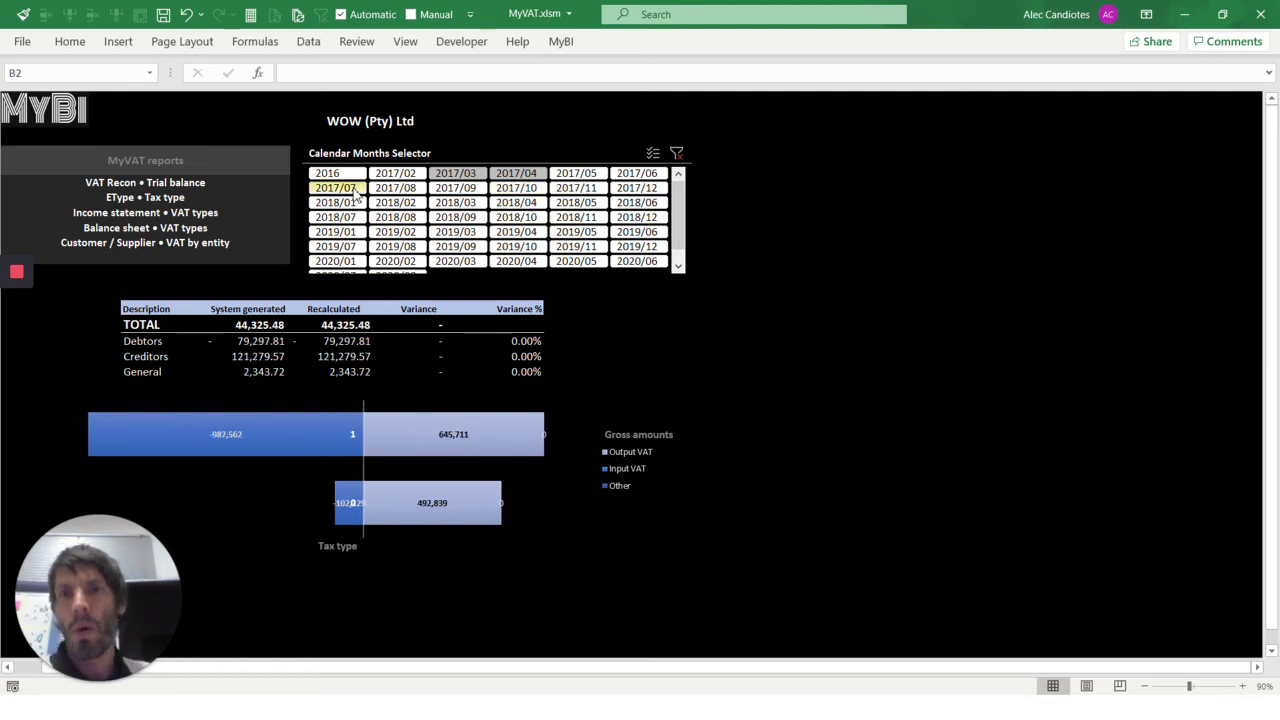
{"action": "left_click", "coordinate": [457, 175]}
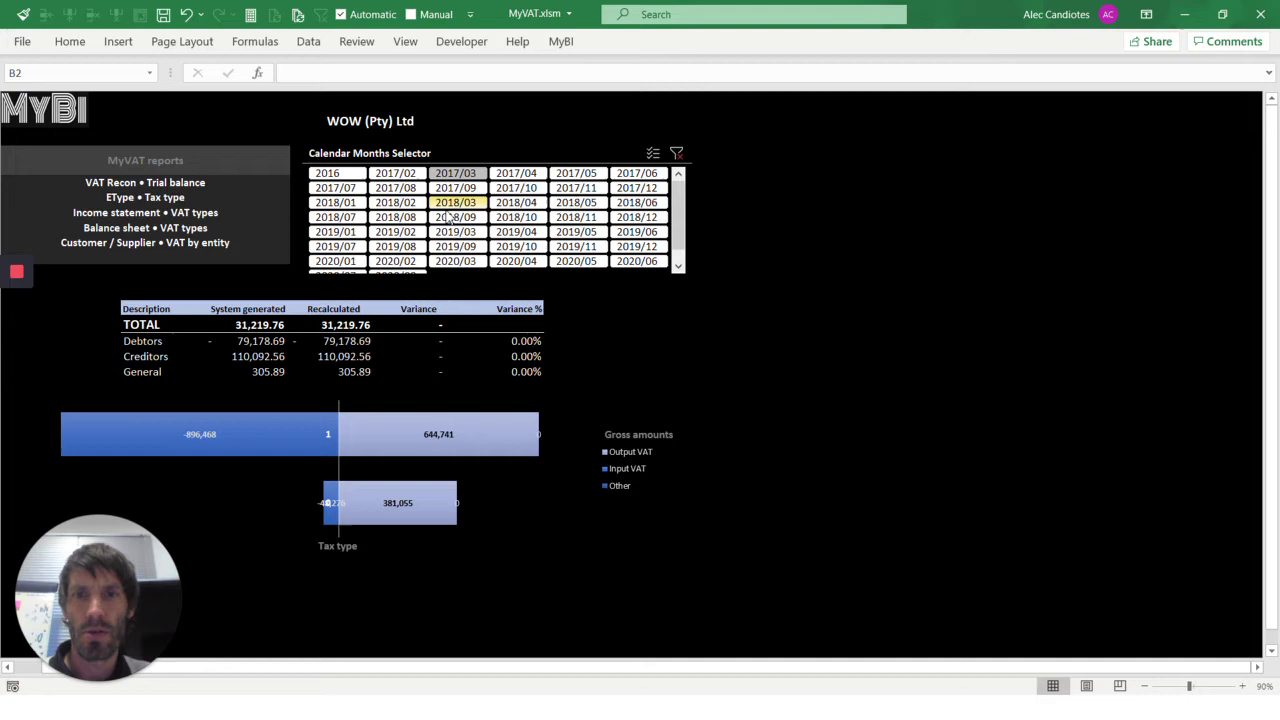
{"action": "left_click", "coordinate": [395, 202], "text": "shift"}
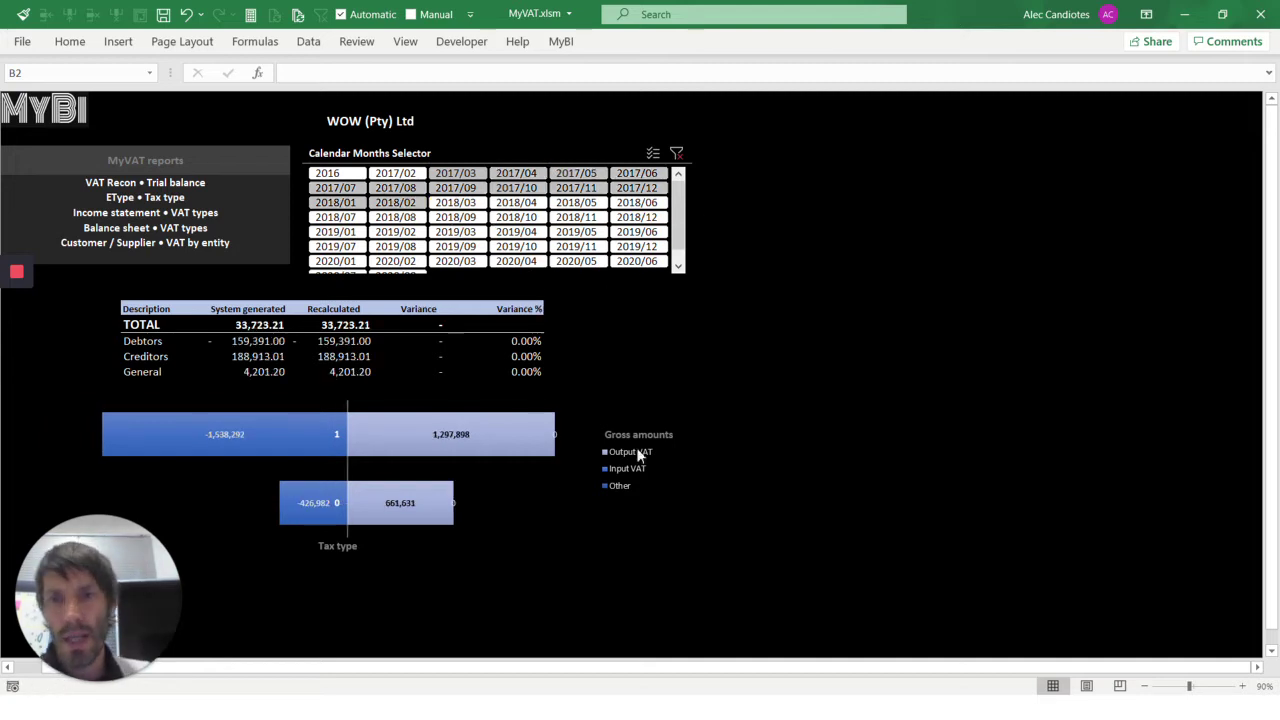
{"action": "left_click", "coordinate": [670, 152]}
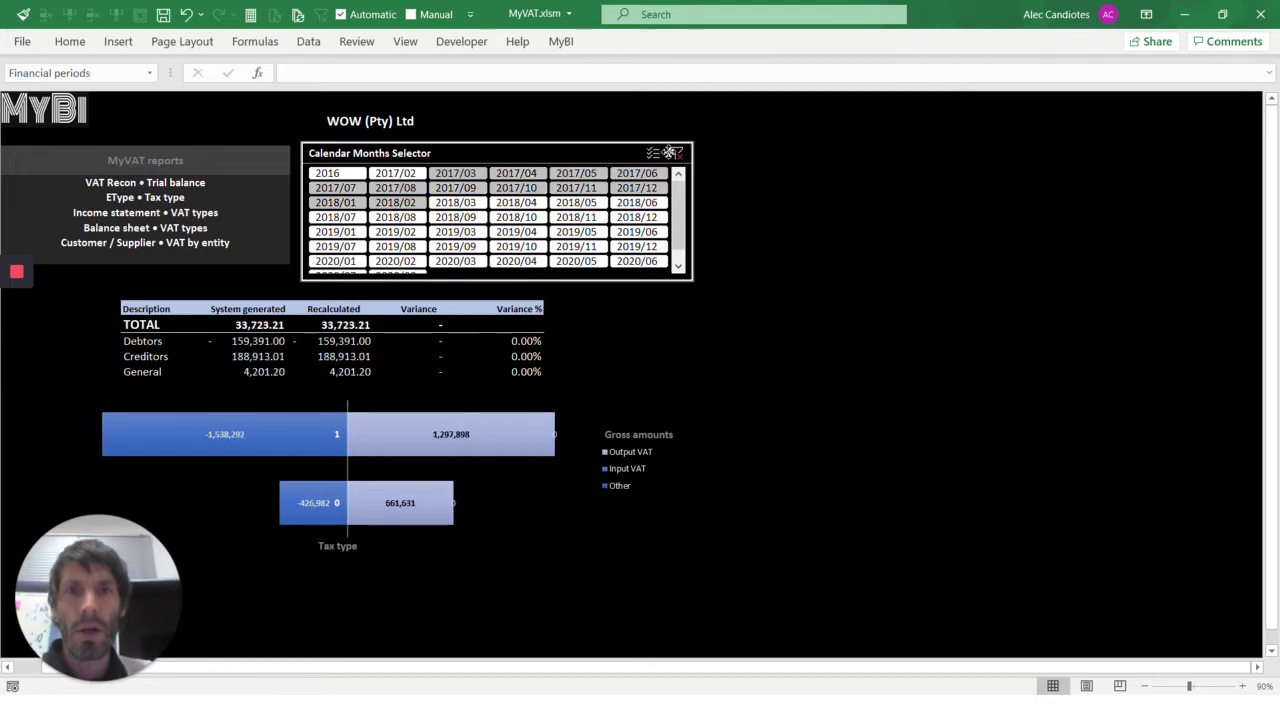
{"action": "left_click", "coordinate": [672, 152]}
{"action": "left_click", "coordinate": [763, 228]}
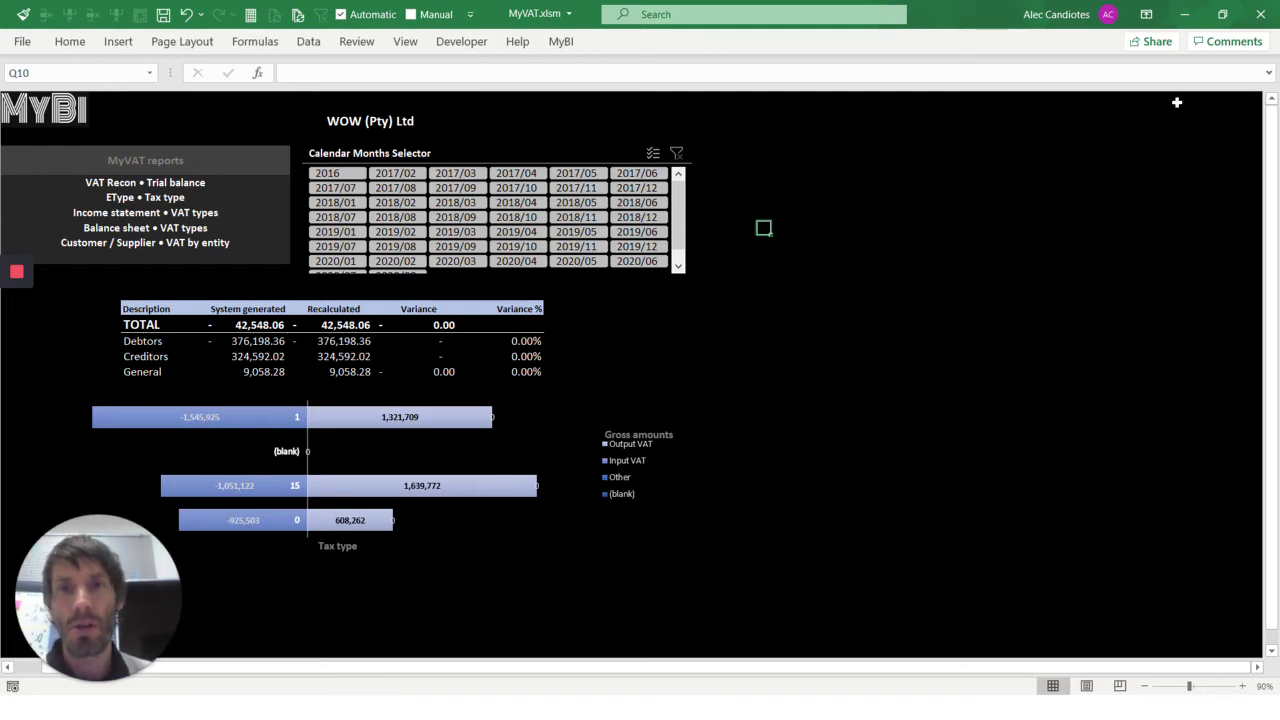
Open the VAT Recon • Trial balance report and inspect the system-generated transaction total.
{"action": "left_click", "coordinate": [188, 184]}
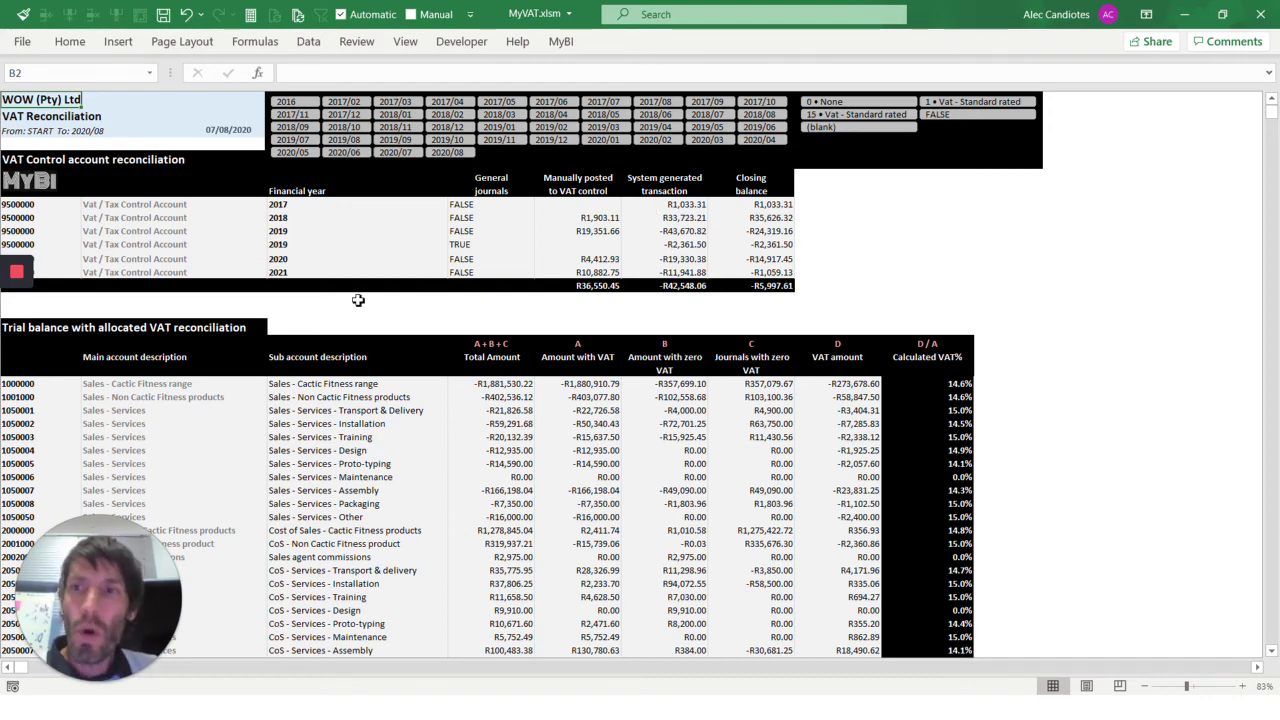
{"action": "left_click", "coordinate": [690, 287]}
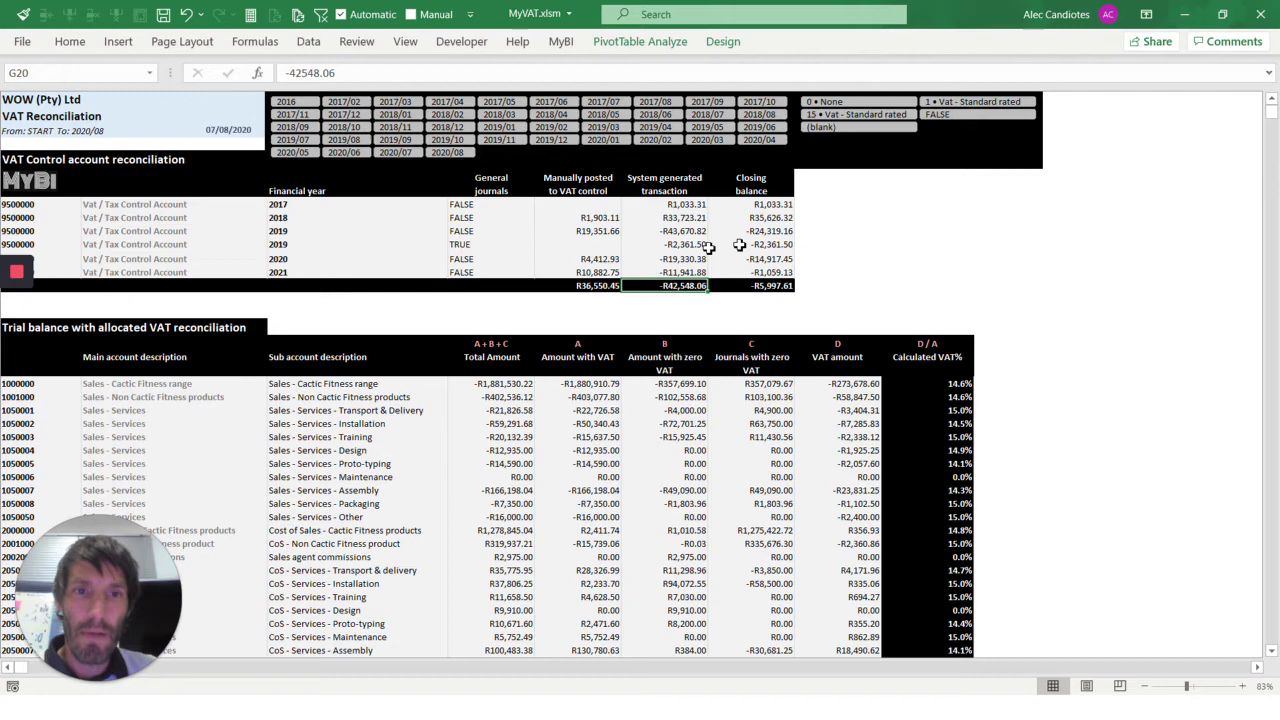
{"action": "mouse_move", "coordinate": [4, 428]}
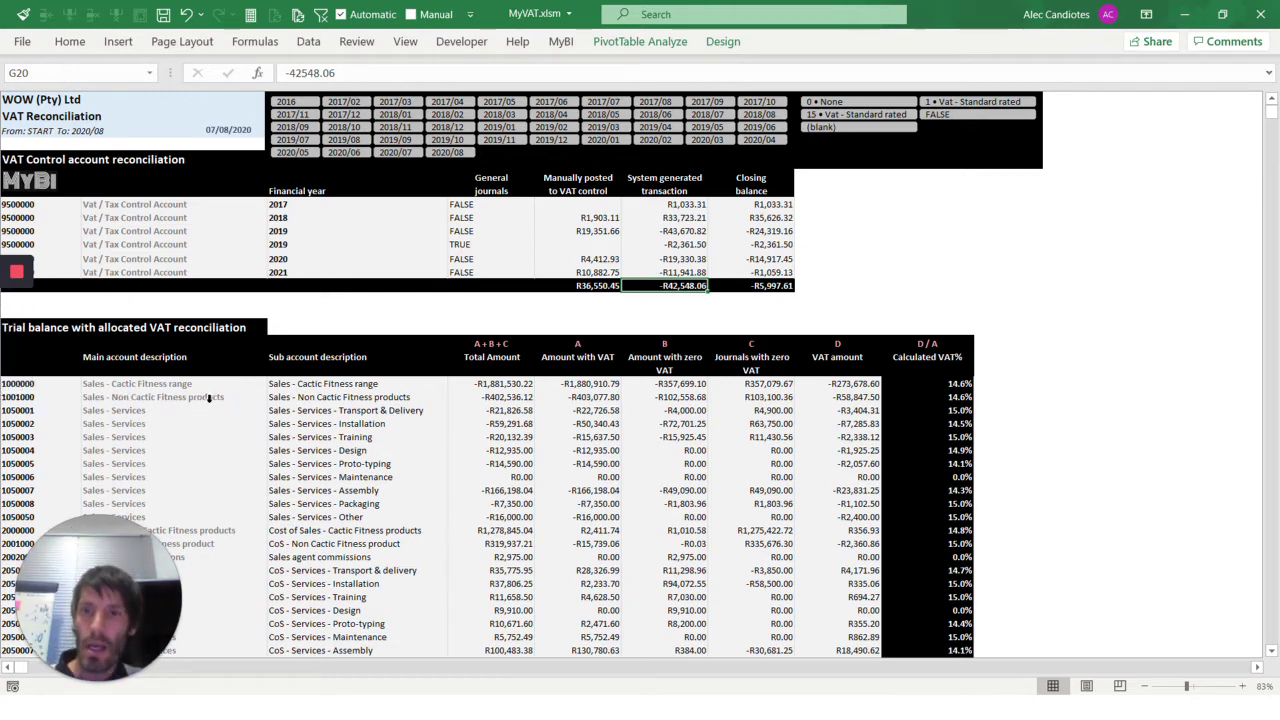
{"action": "scroll", "coordinate": [209, 400], "scroll_direction": "up", "scroll_amount": 1}
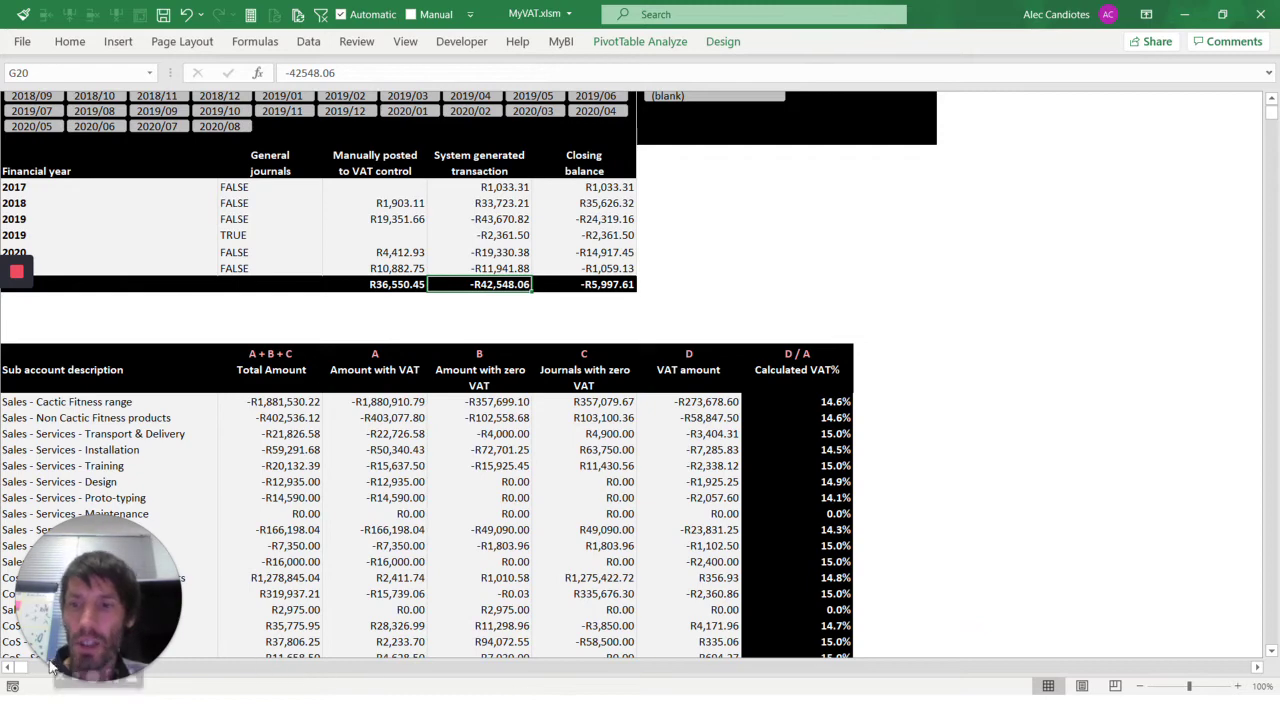
{"action": "scroll", "coordinate": [3, 665], "scroll_direction": "left", "scroll_amount": 3}
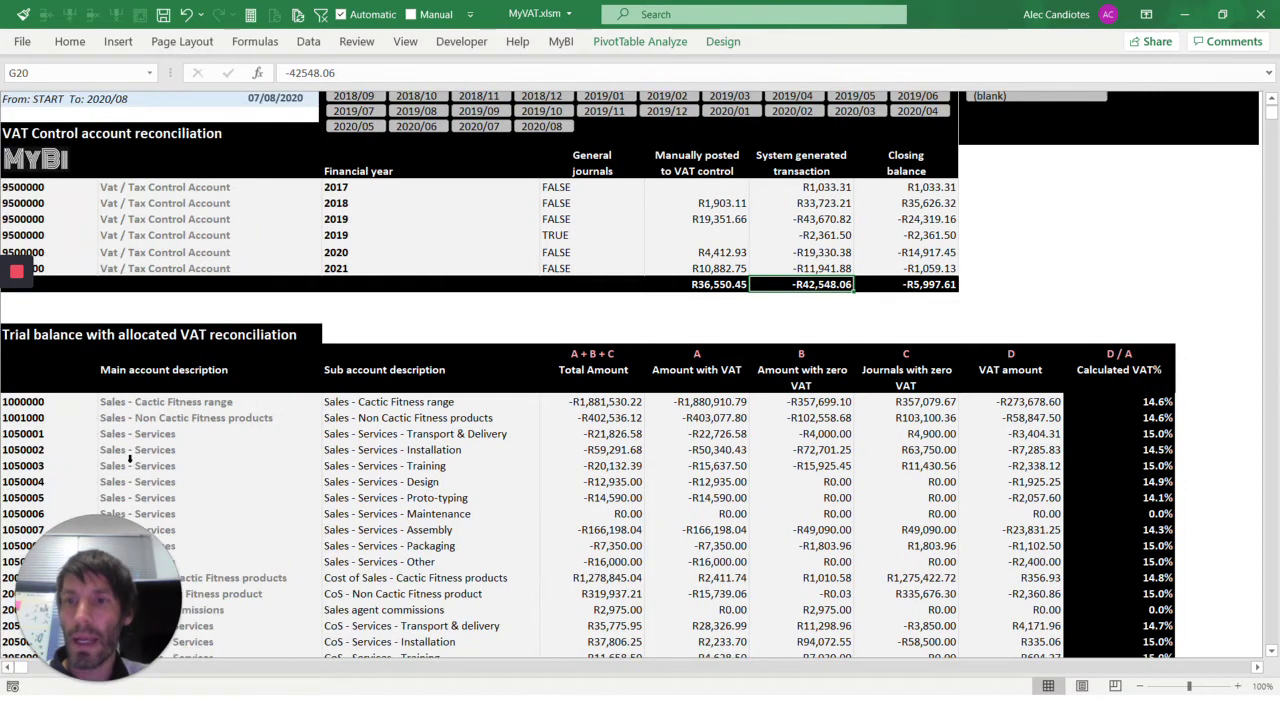
{"action": "scroll", "coordinate": [1047, 414], "scroll_direction": "down", "scroll_amount": 1}
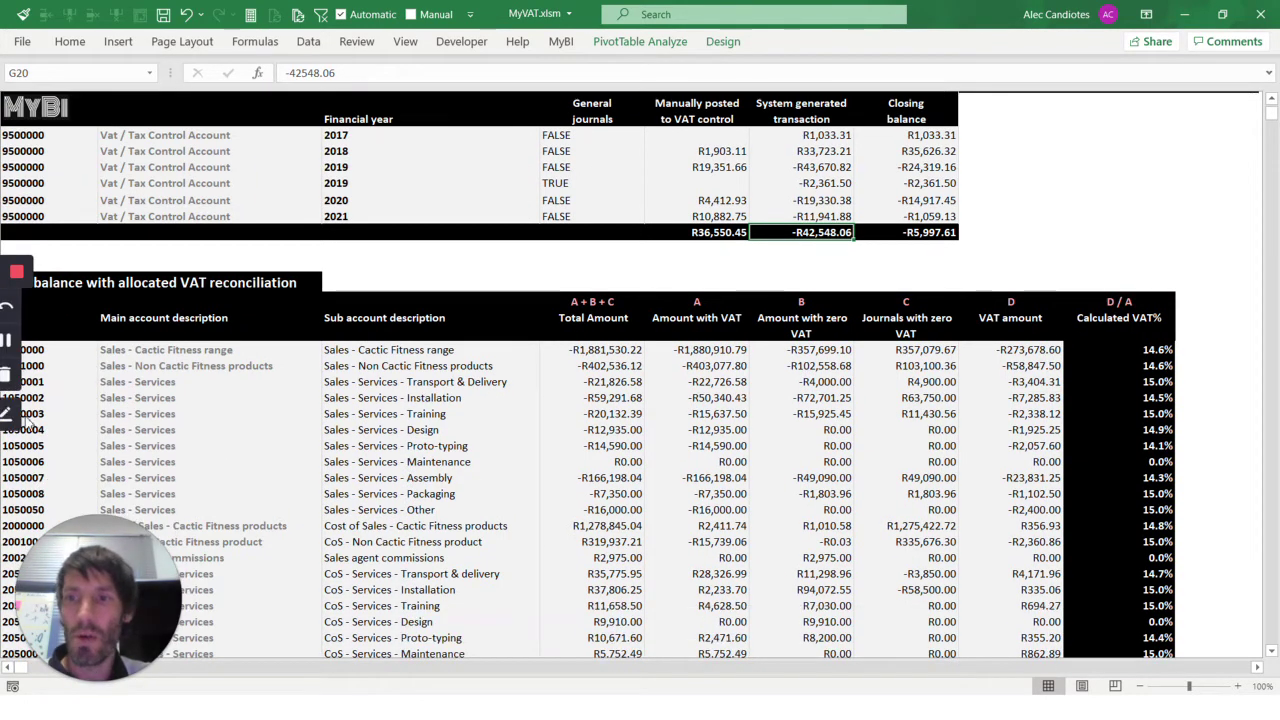
Review the trial-balance VAT figures: Training sales, Bank Charges R1,158.42, and Installation sales VAT%.
{"action": "left_click", "coordinate": [1043, 414]}
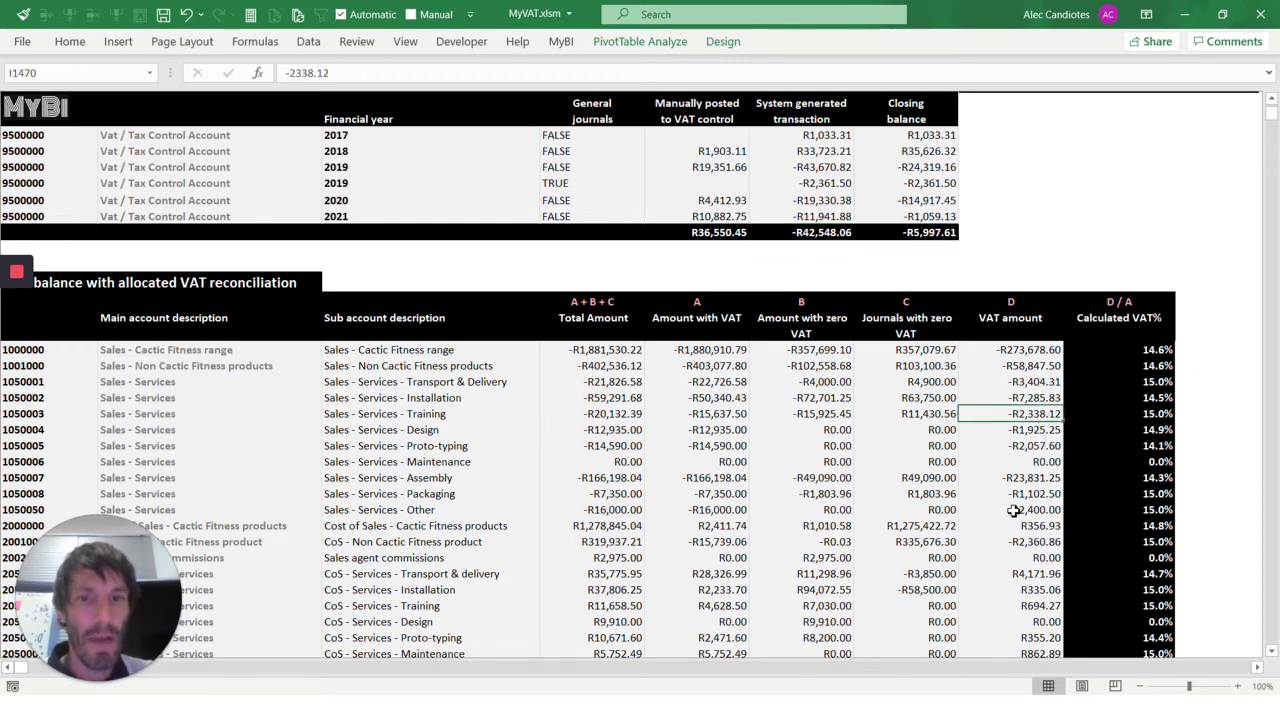
{"action": "scroll", "coordinate": [1010, 510], "scroll_direction": "down", "scroll_amount": 3}
{"action": "scroll", "coordinate": [1020, 400], "scroll_direction": "down", "scroll_amount": 12}
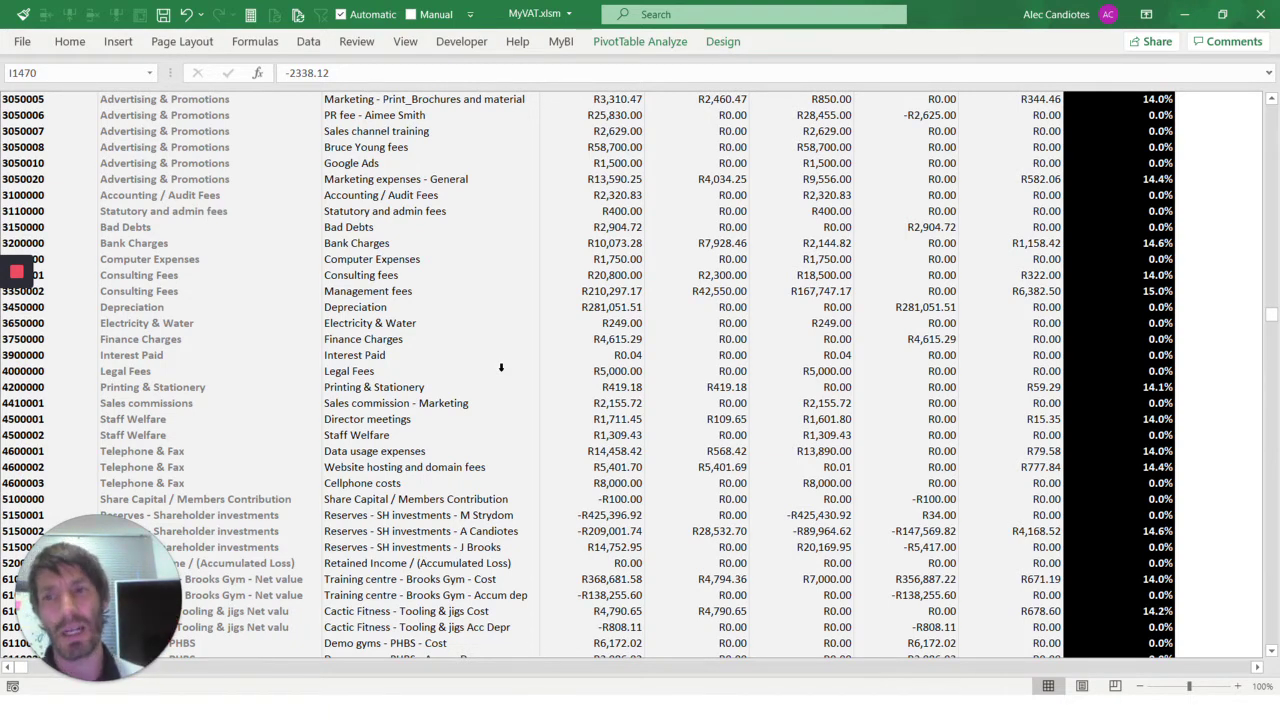
{"action": "scroll", "coordinate": [69, 294], "scroll_direction": "down", "scroll_amount": 2}
{"action": "scroll", "coordinate": [189, 289], "scroll_direction": "up", "scroll_amount": 2}
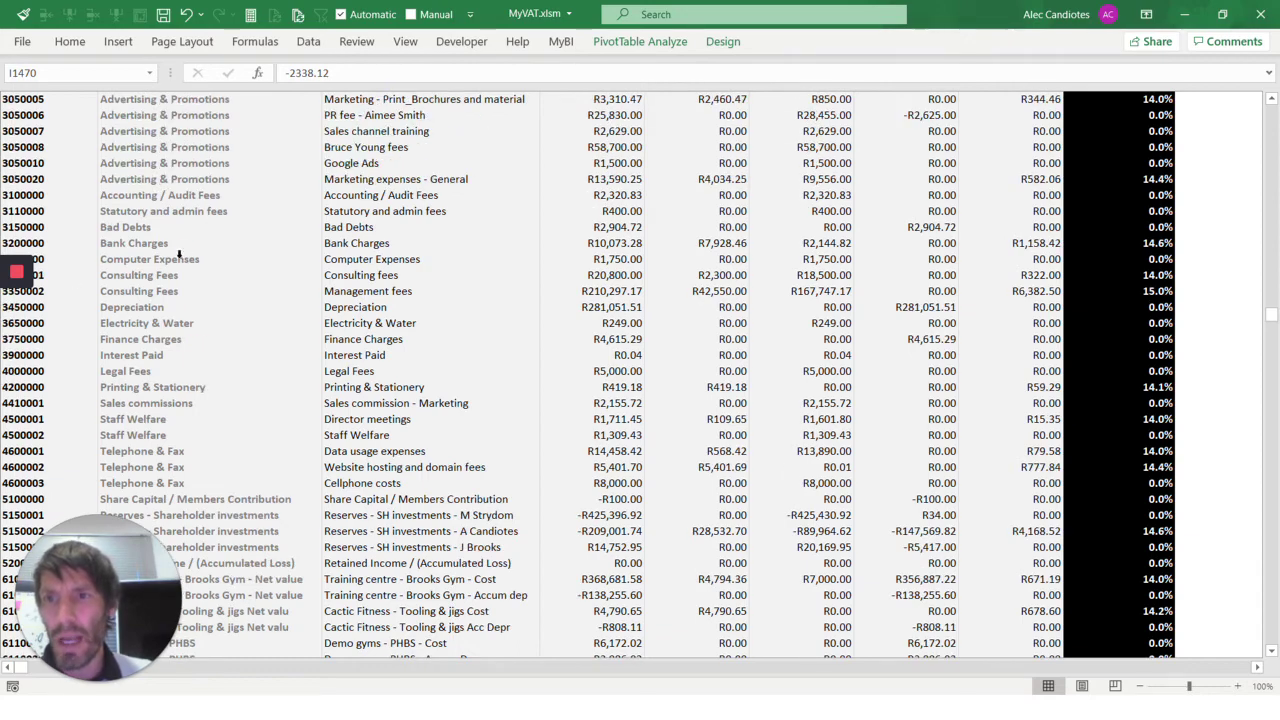
{"action": "left_click", "coordinate": [349, 244]}
{"action": "left_click", "coordinate": [1034, 244]}
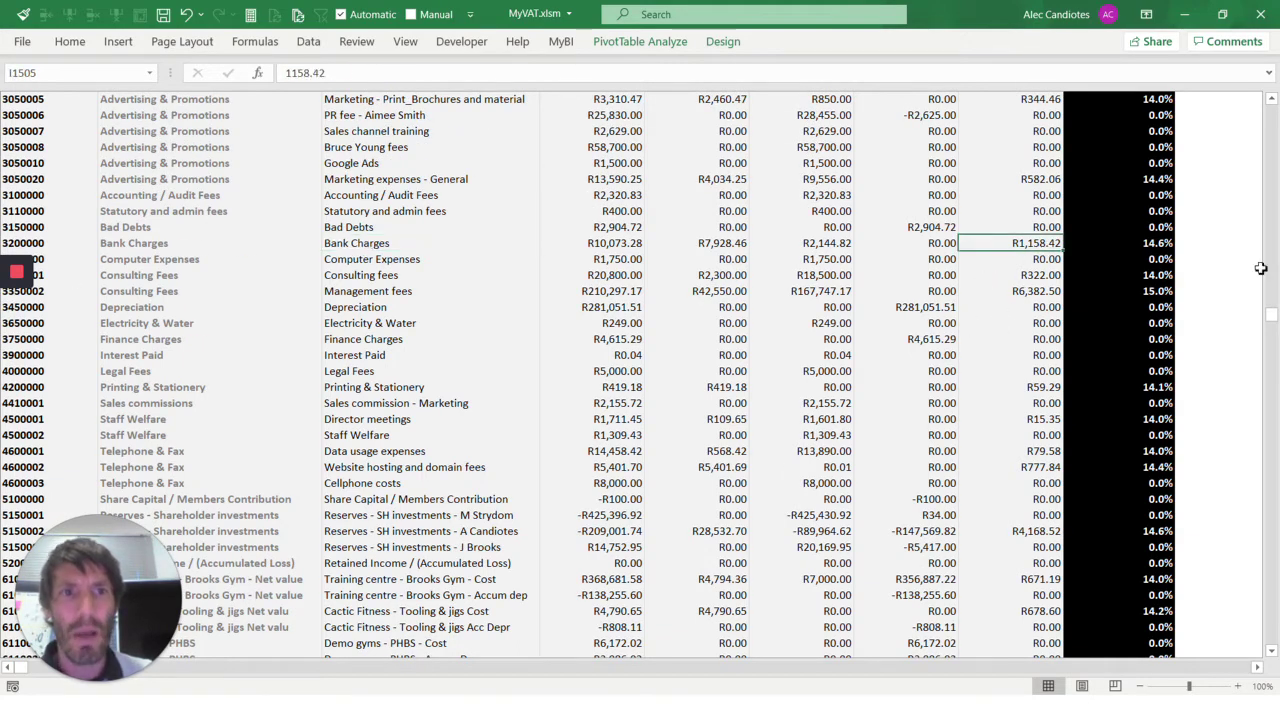
{"action": "scroll", "coordinate": [1172, 320], "scroll_direction": "up", "scroll_amount": 3}
{"action": "scroll", "coordinate": [1172, 320], "scroll_direction": "up", "scroll_amount": 15}
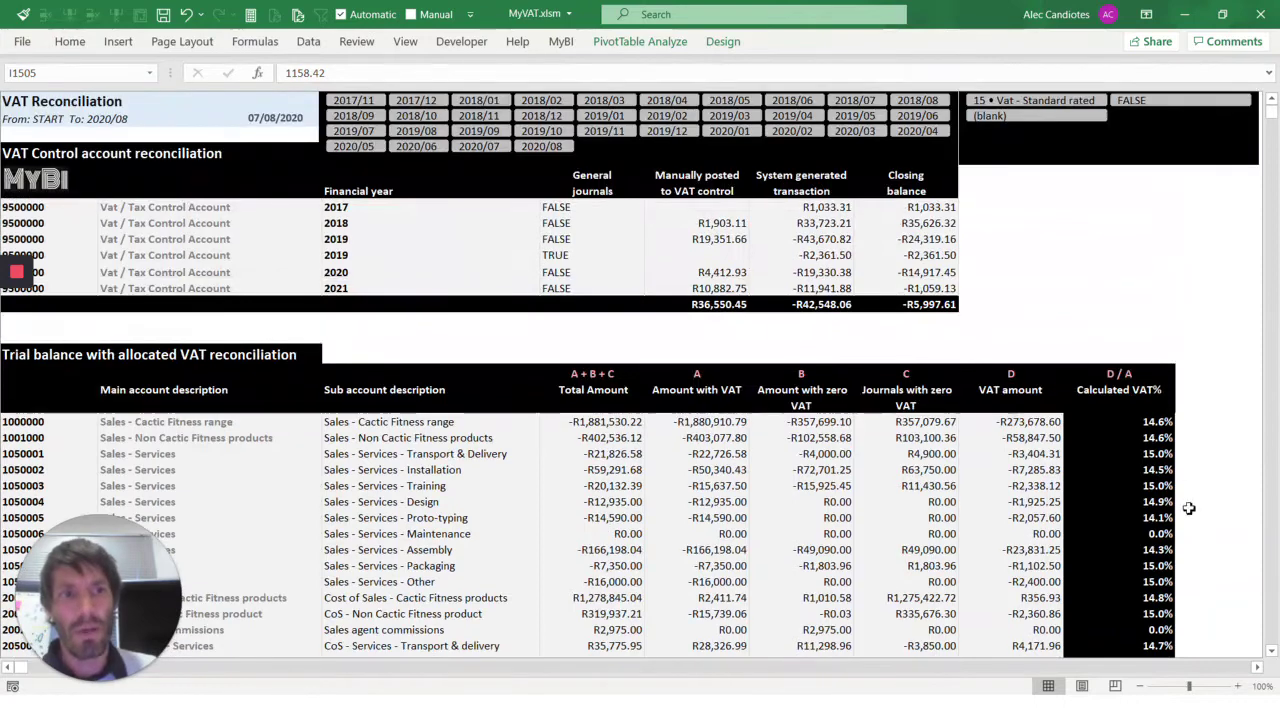
{"action": "left_click", "coordinate": [1163, 467]}
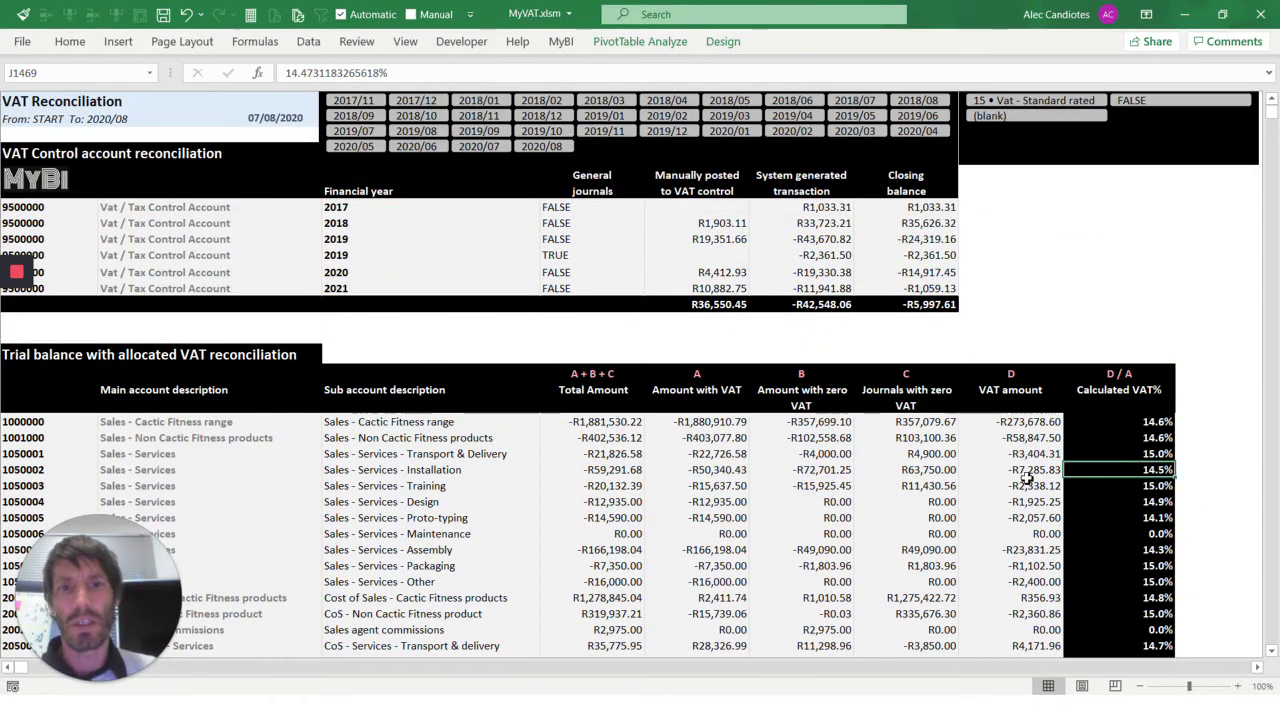
{"action": "scroll", "coordinate": [1027, 479], "scroll_direction": "up", "scroll_amount": 1}
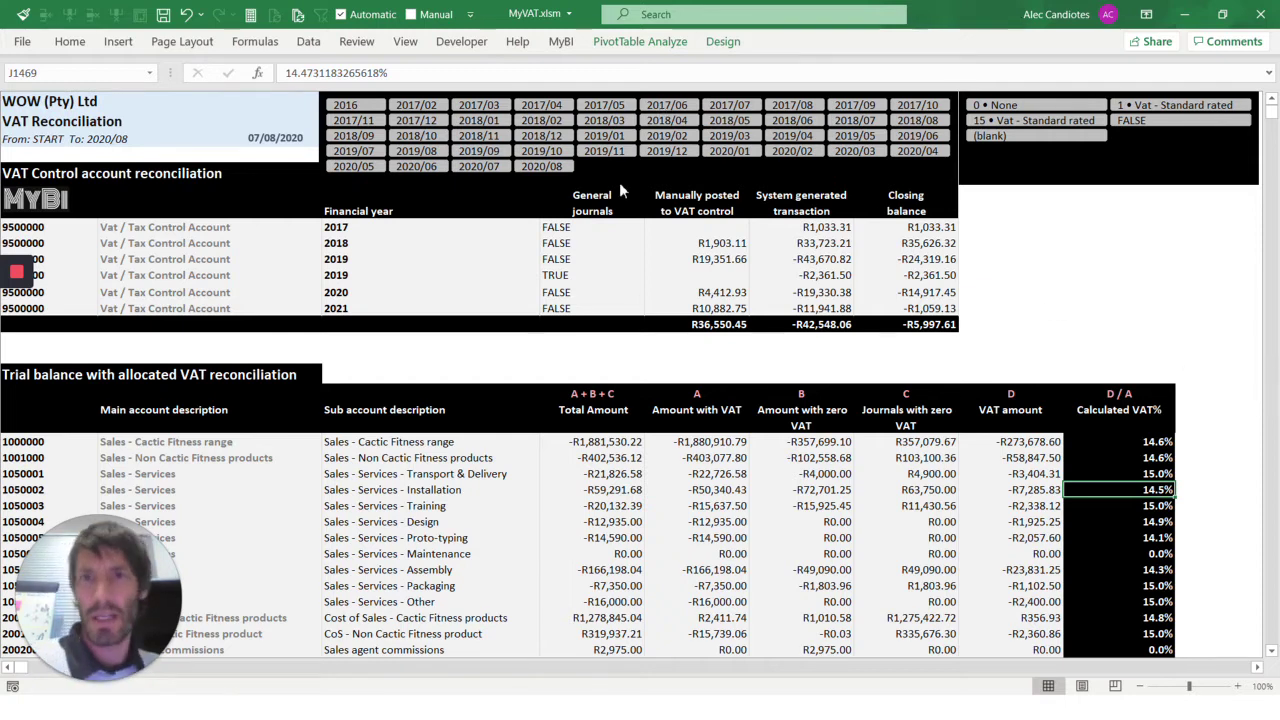
{"action": "left_click", "coordinate": [680, 121]}
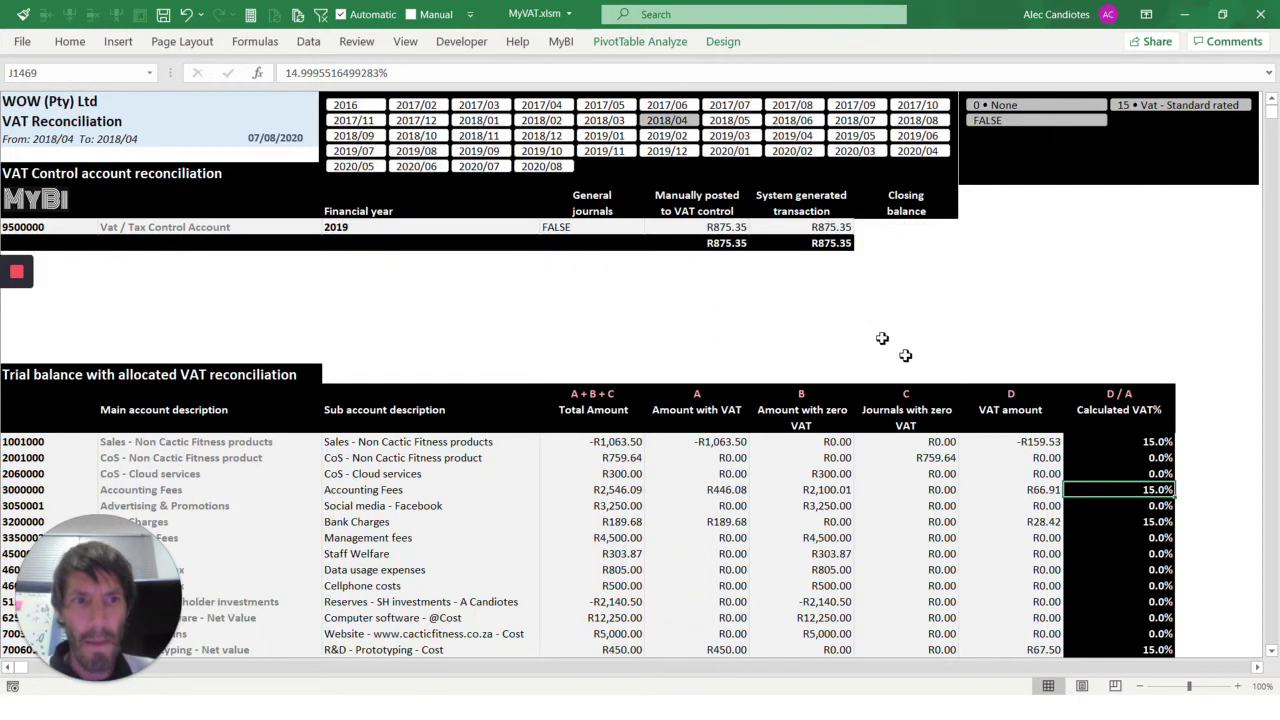
{"action": "left_click", "coordinate": [620, 121]}
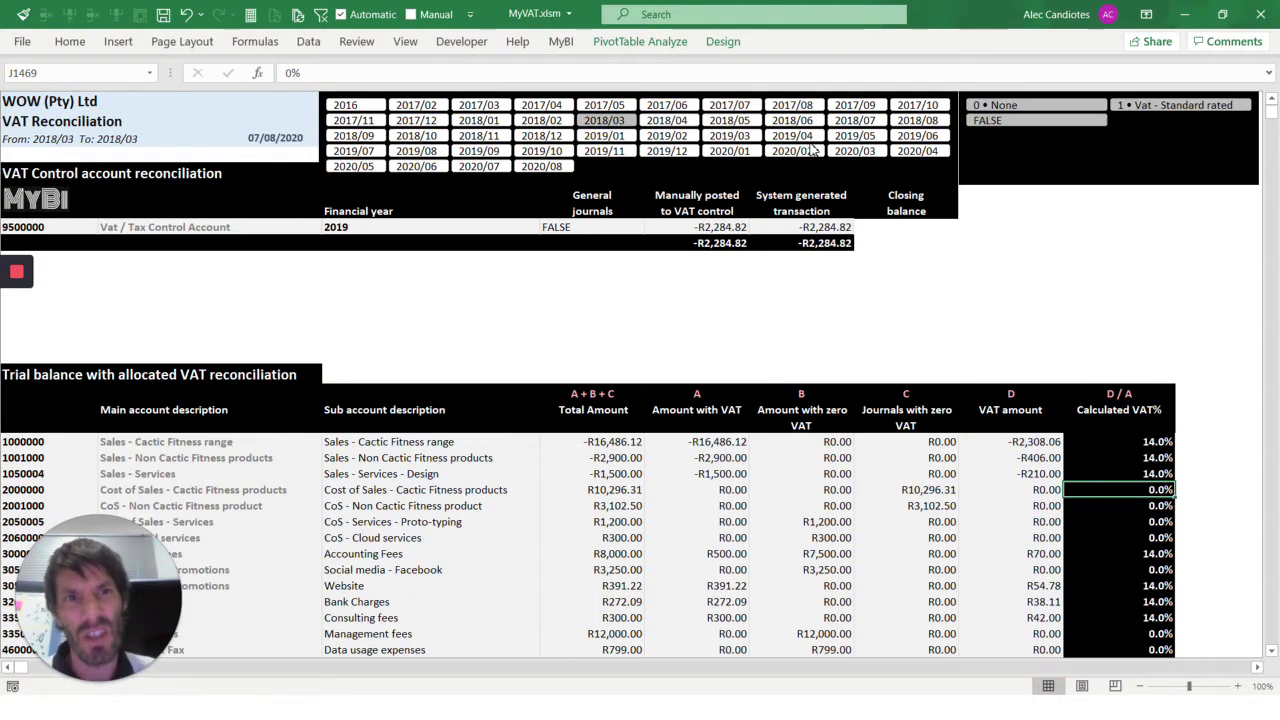
{"action": "left_click", "coordinate": [348, 106]}
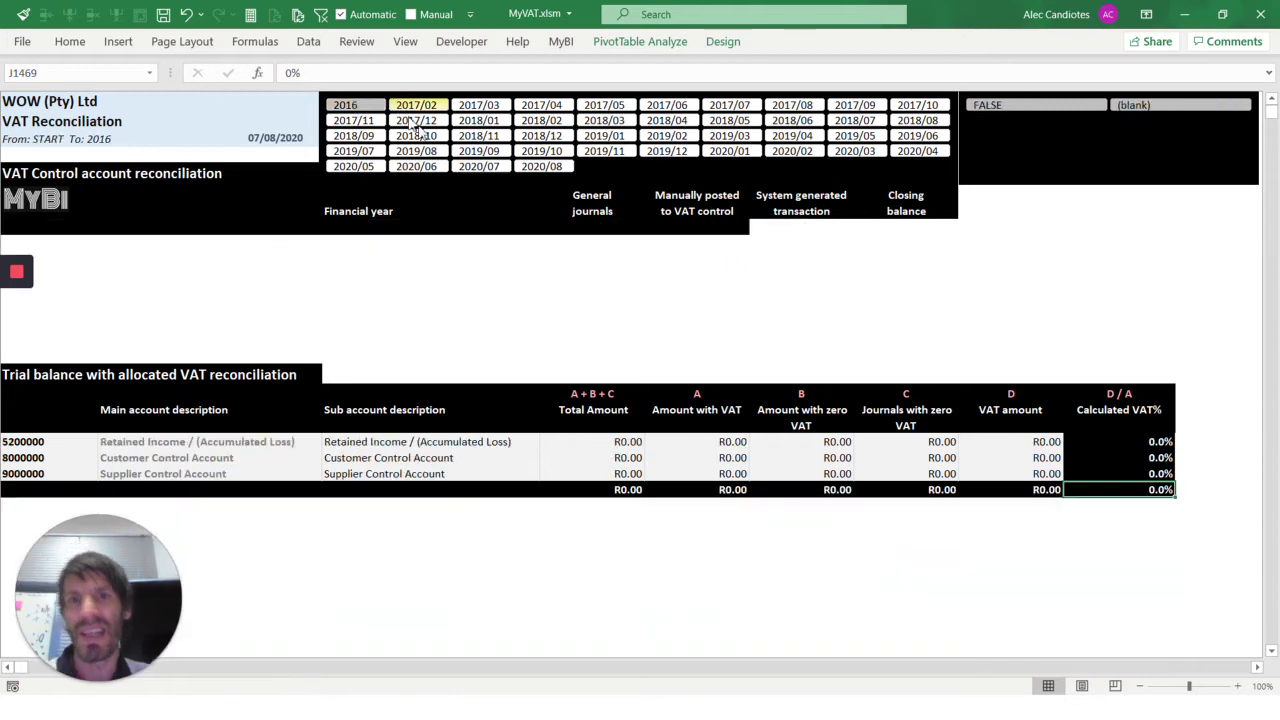
{"action": "left_click", "coordinate": [541, 168], "text": "shift"}
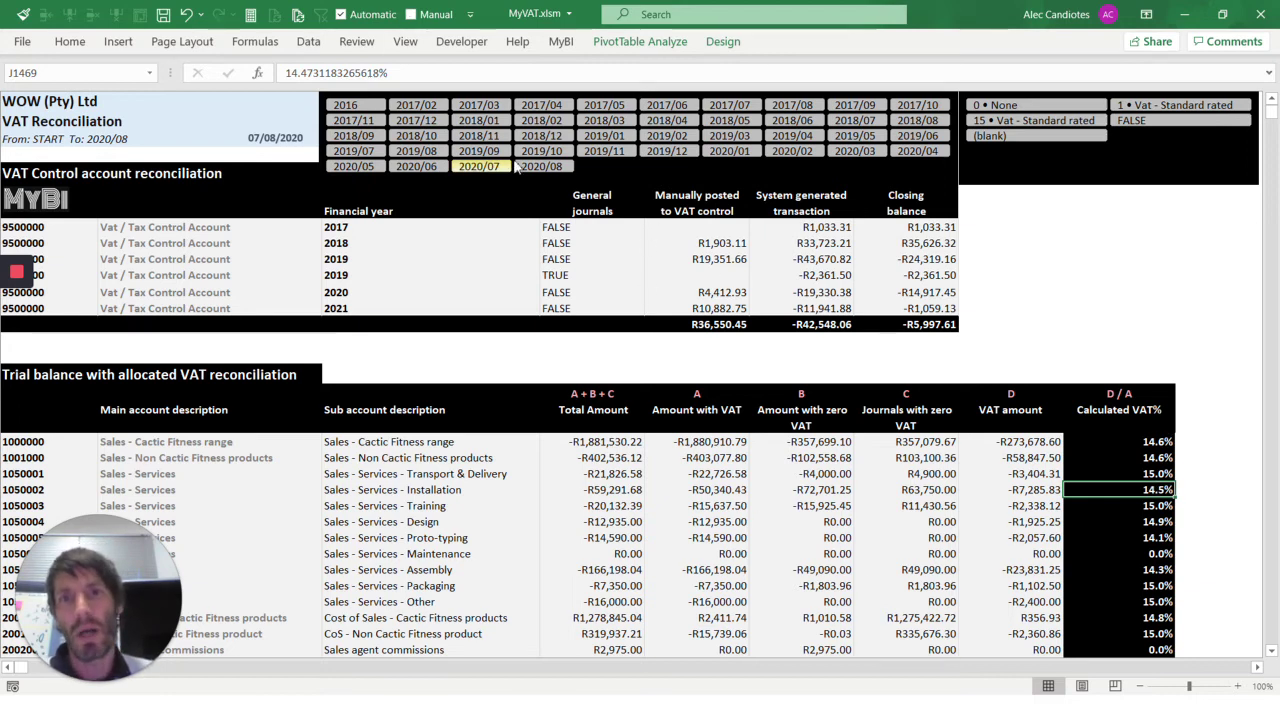
{"action": "left_click", "coordinate": [483, 170]}
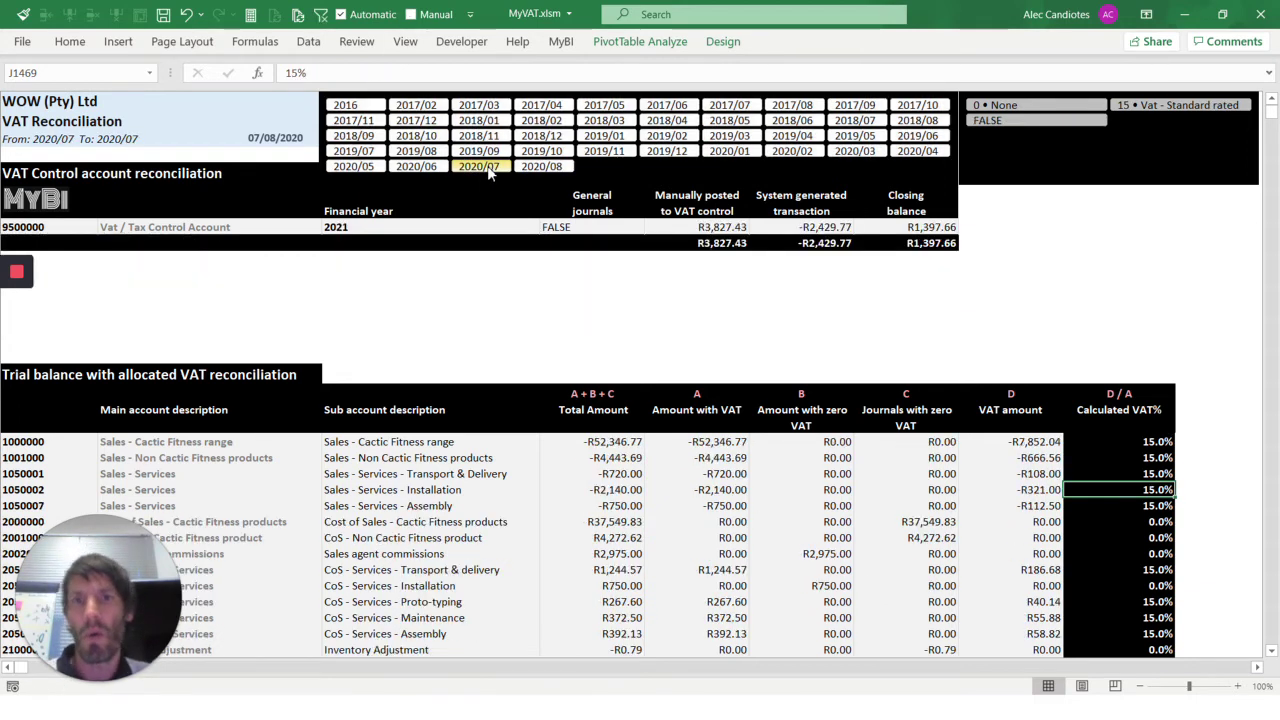
{"action": "left_click", "coordinate": [415, 167], "text": "ctrl"}
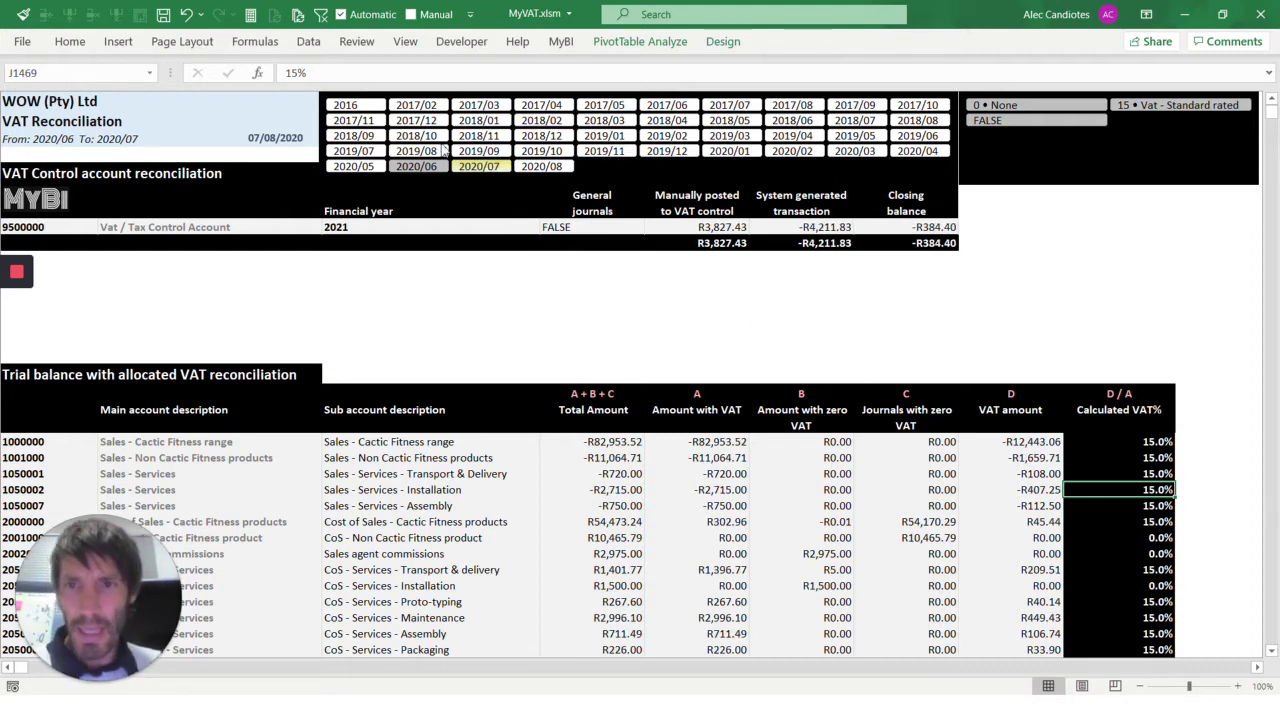
{"action": "scroll", "coordinate": [995, 324], "scroll_direction": "down", "scroll_amount": 3}
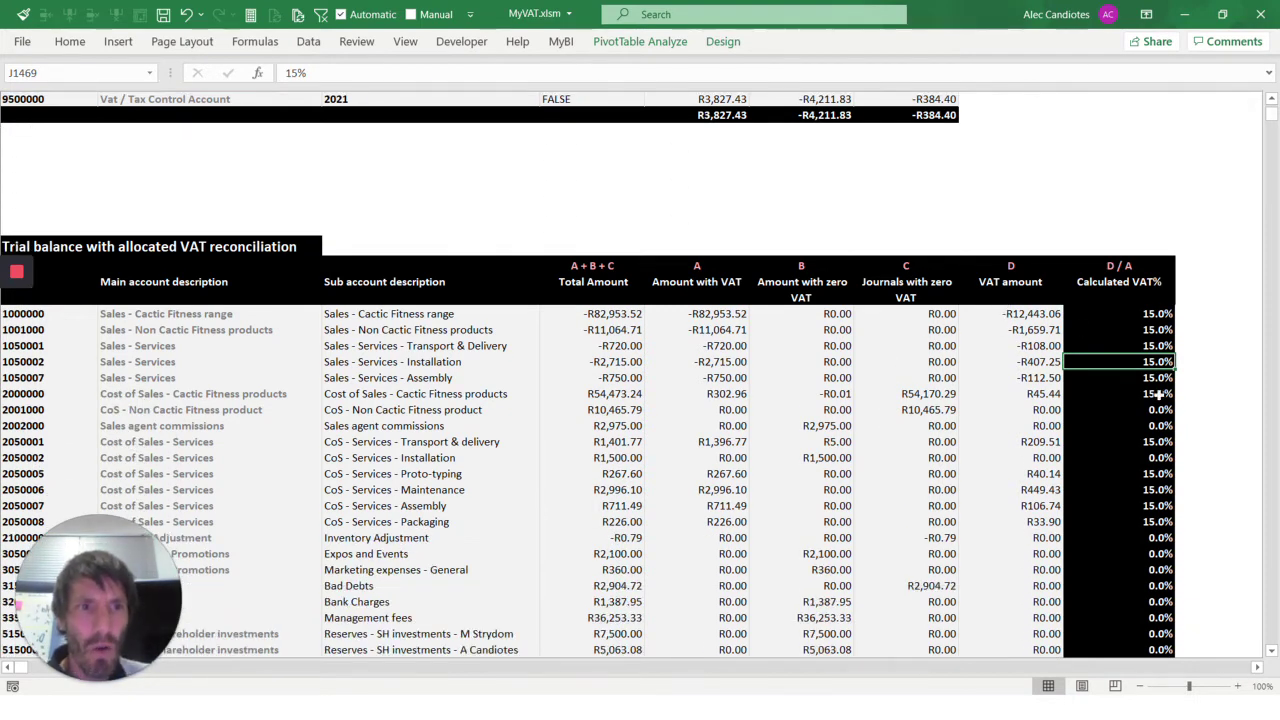
{"action": "scroll", "coordinate": [1160, 440], "scroll_direction": "down", "scroll_amount": 4}
{"action": "scroll", "coordinate": [1170, 312], "scroll_direction": "up", "scroll_amount": 7}
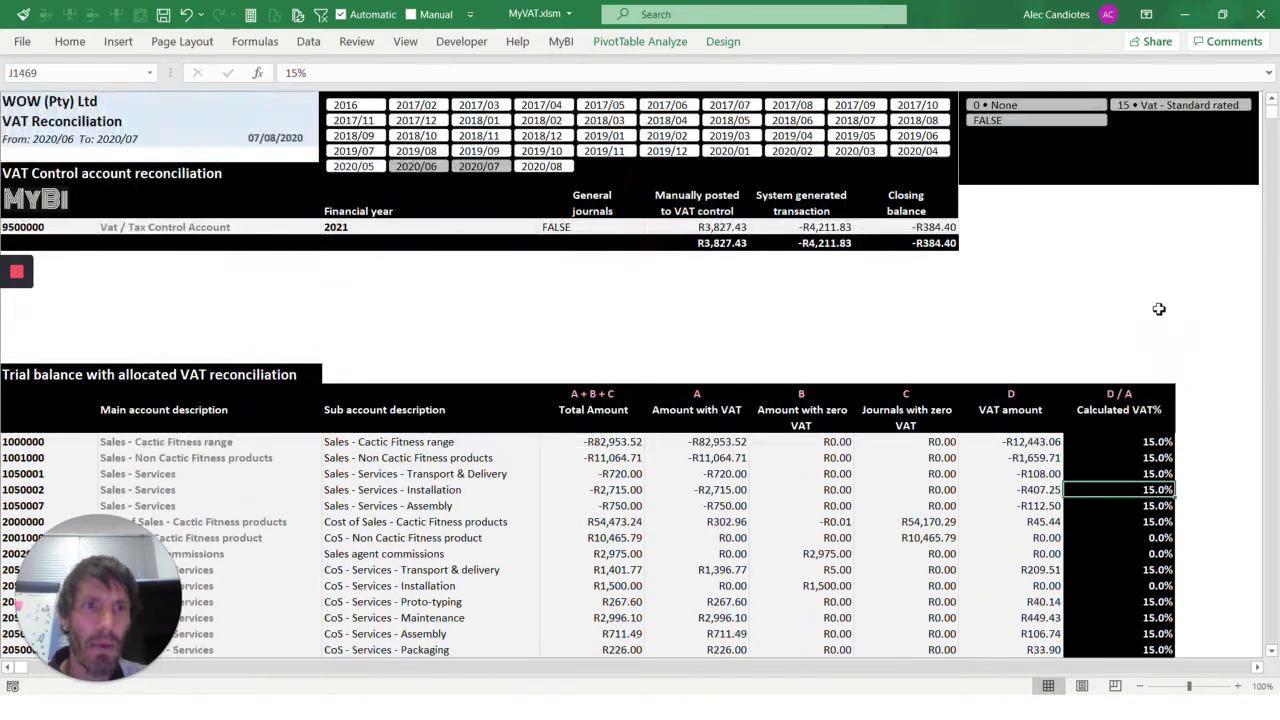
{"action": "left_click", "coordinate": [338, 108]}
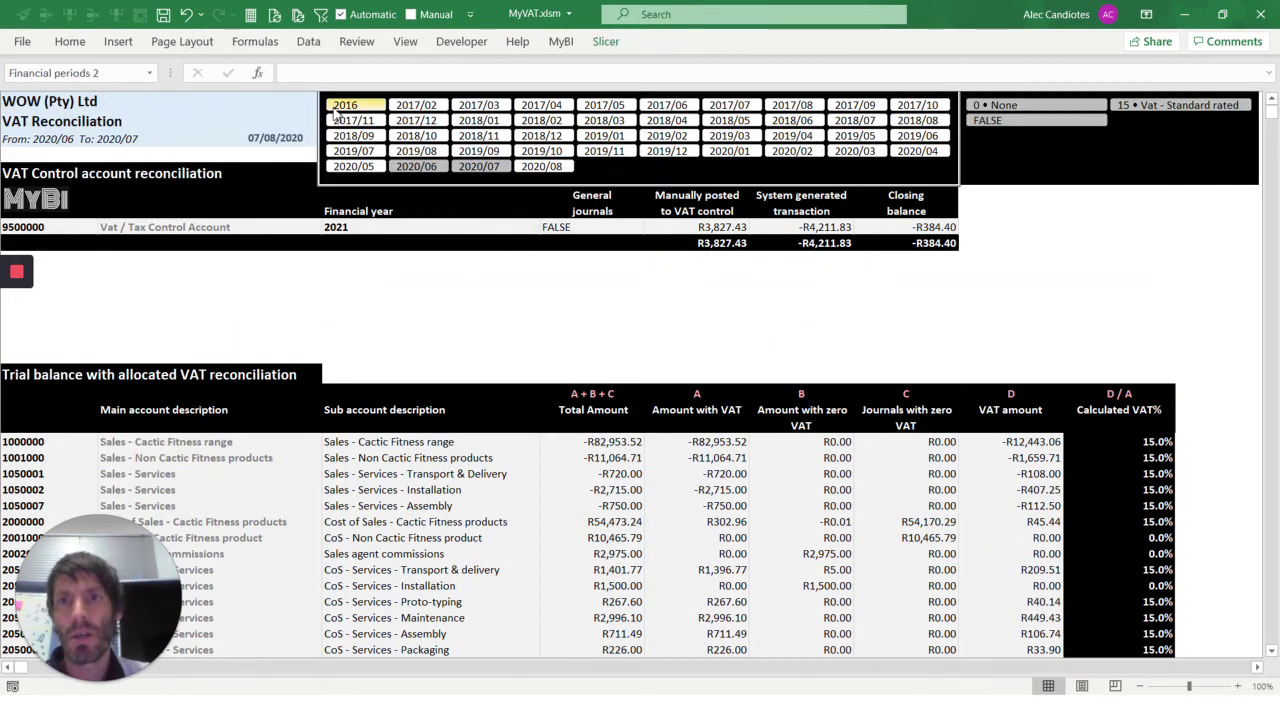
{"action": "left_click", "coordinate": [543, 168], "text": "shift"}
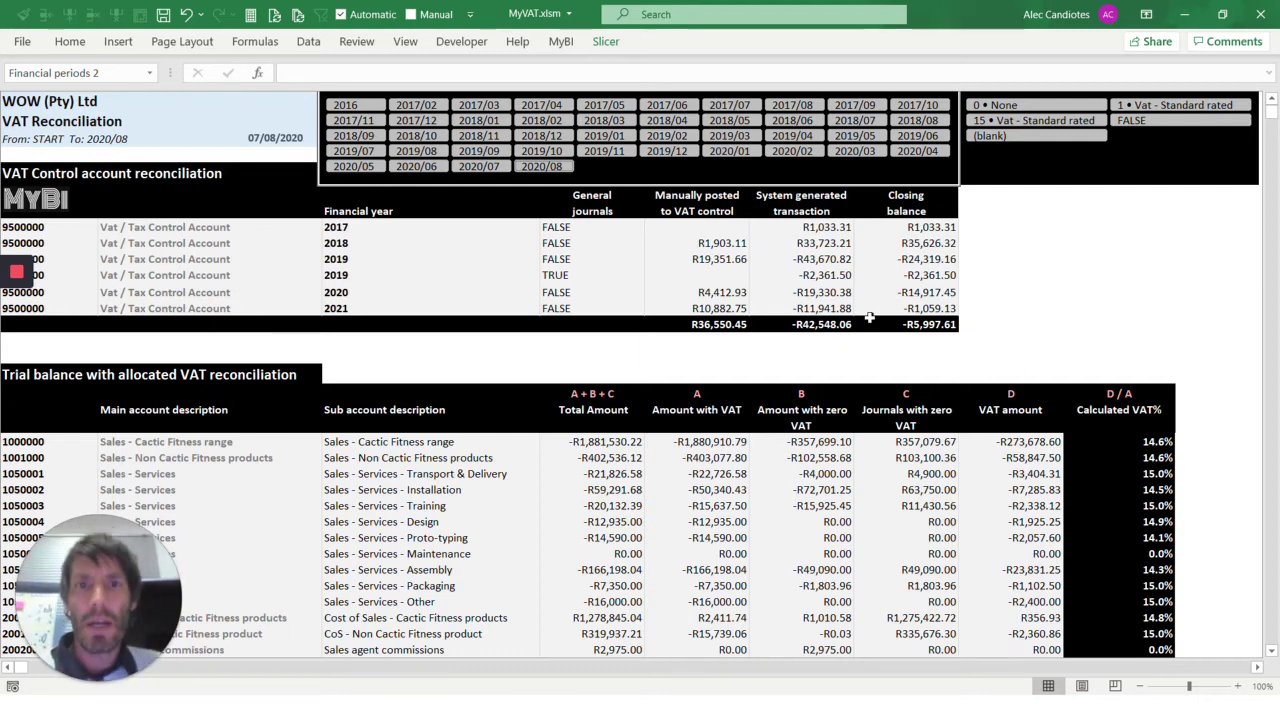
{"action": "left_click", "coordinate": [943, 462]}
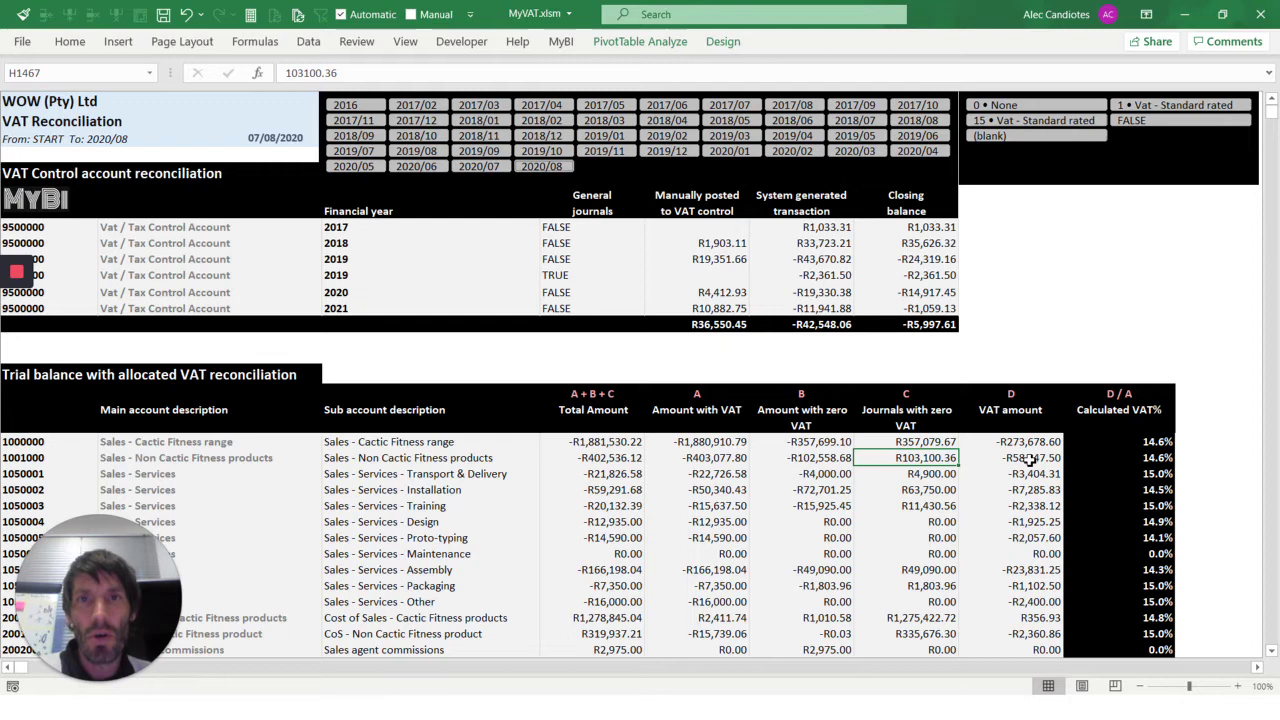
Drill into the transactions behind the Training VAT amount, totalling -2,338.12, and review their columns.
{"action": "double_click", "coordinate": [1035, 507]}
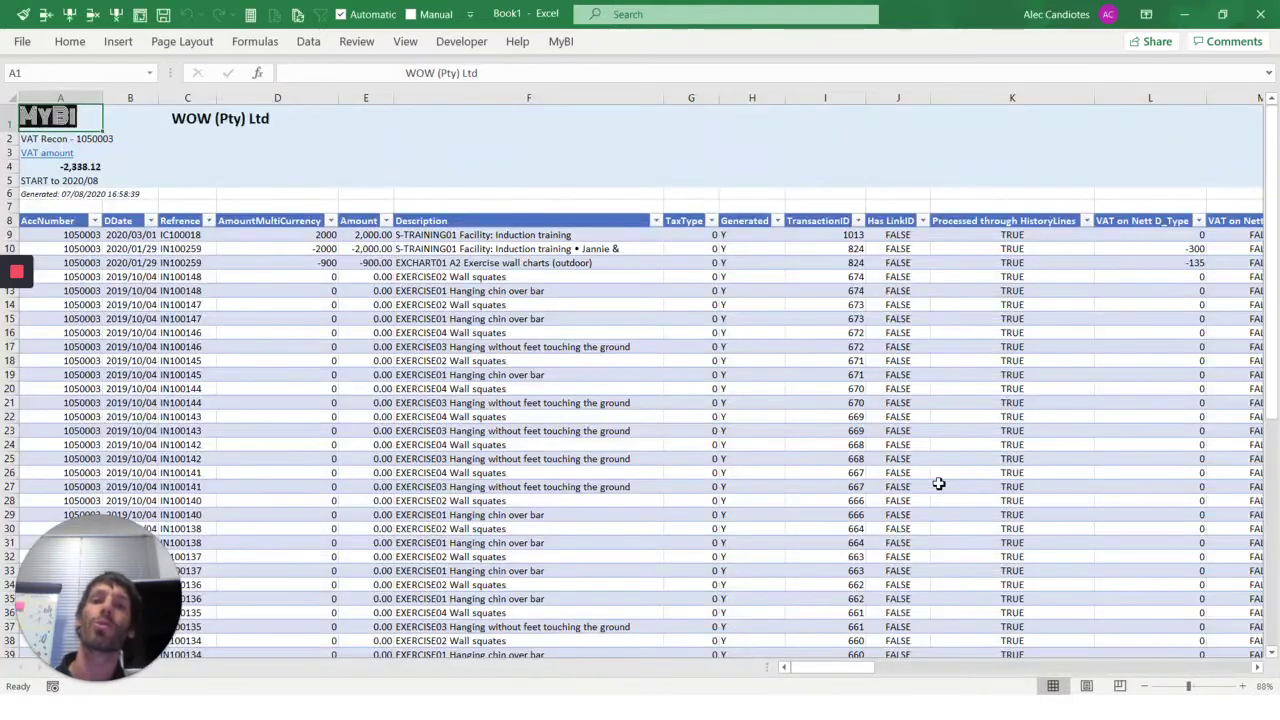
{"action": "left_click", "coordinate": [573, 278]}
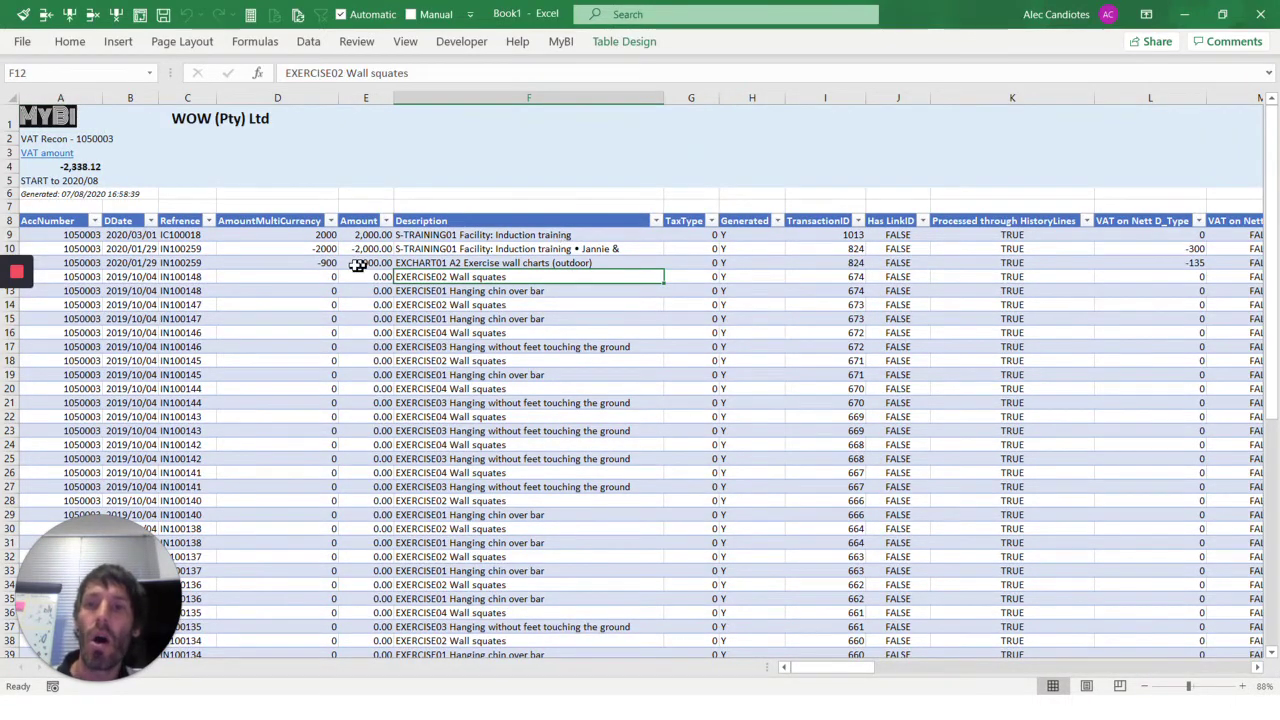
{"action": "left_click", "coordinate": [497, 215]}
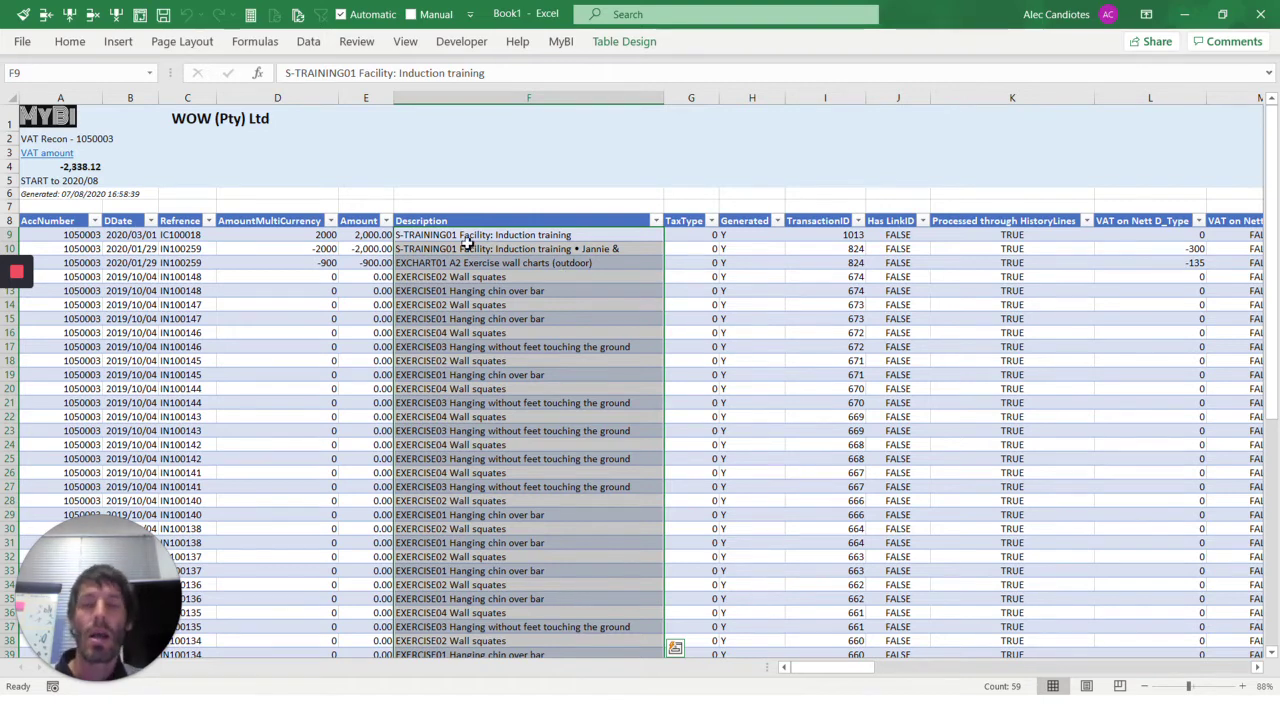
{"action": "left_click", "coordinate": [62, 167]}
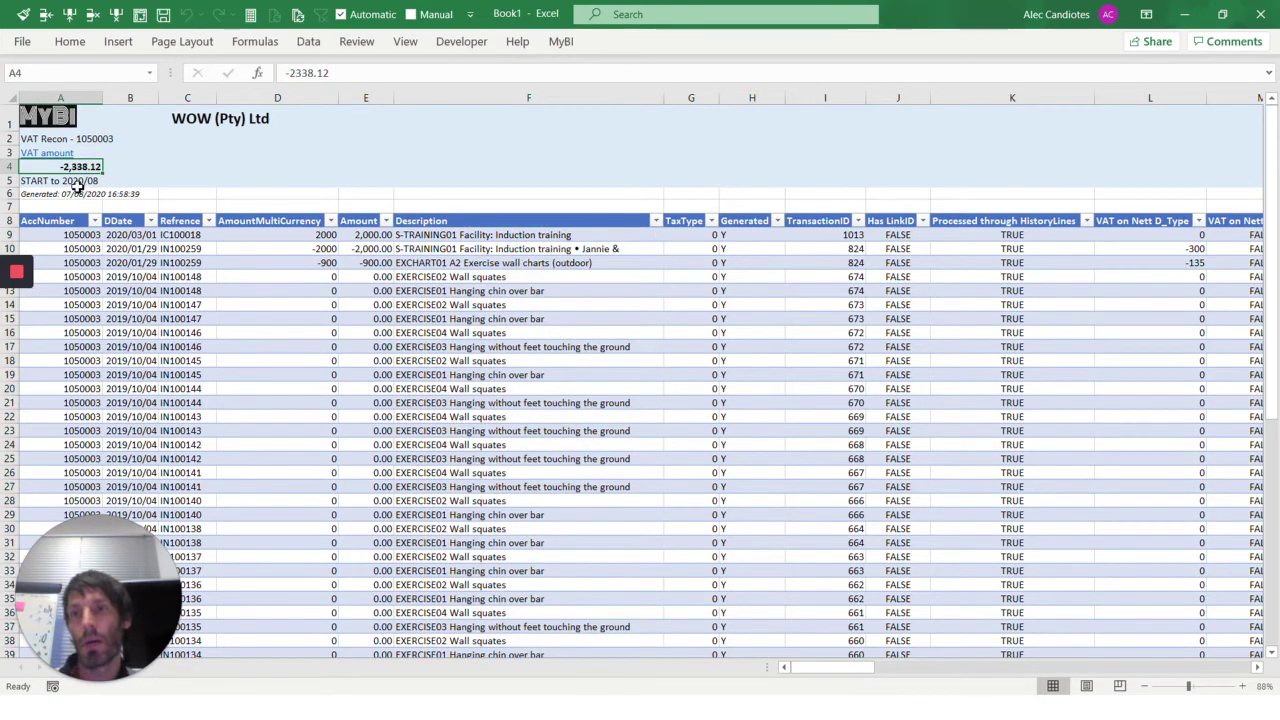
{"action": "left_click", "coordinate": [60, 194]}
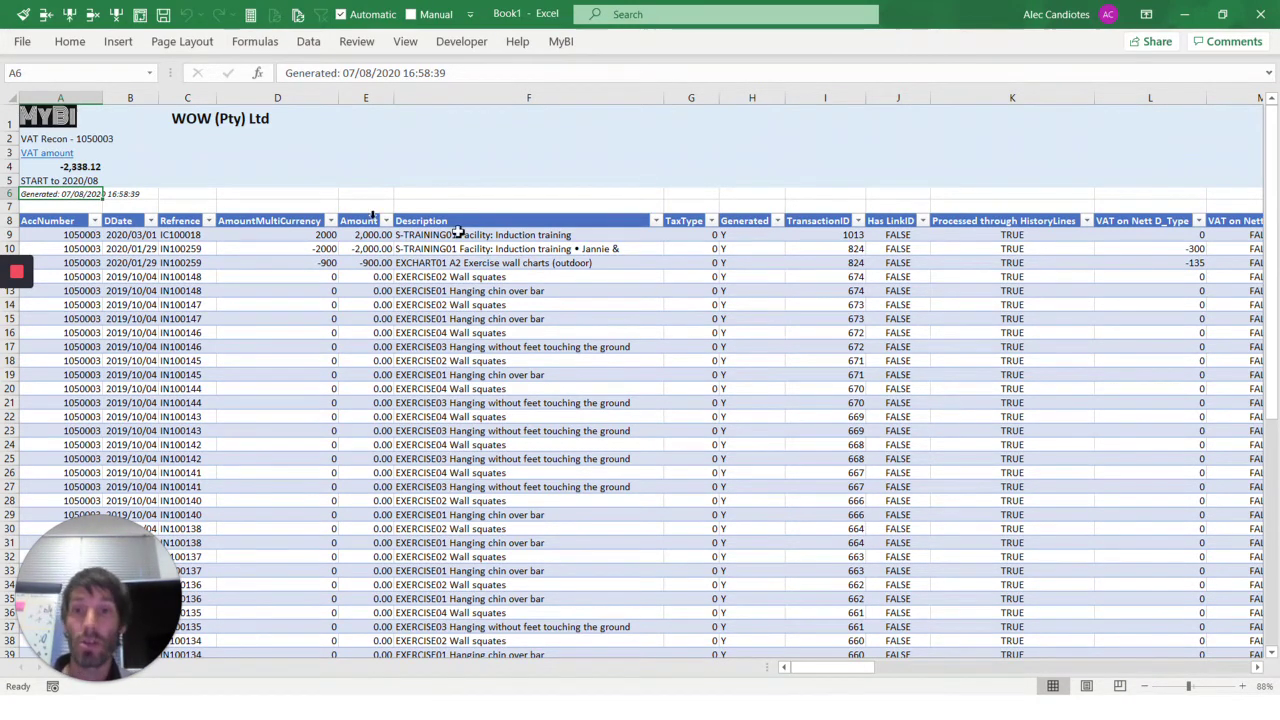
{"action": "left_click", "coordinate": [538, 222]}
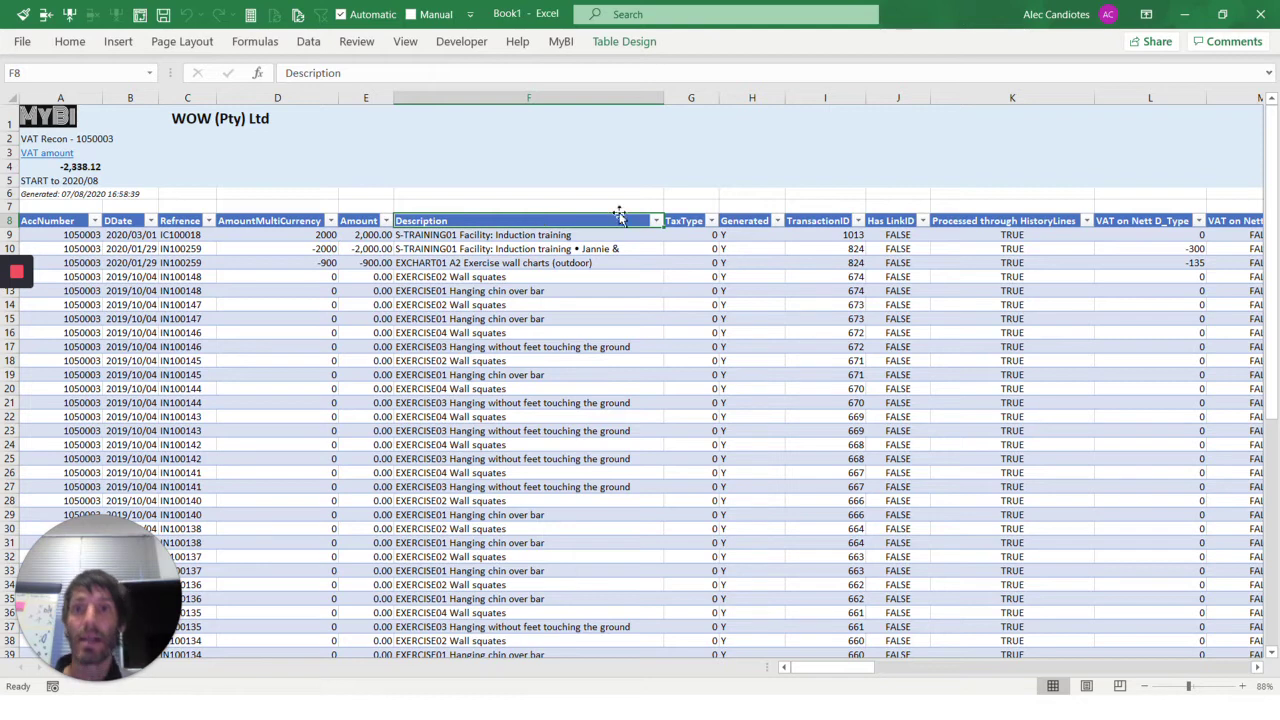
{"action": "left_click", "coordinate": [737, 337]}
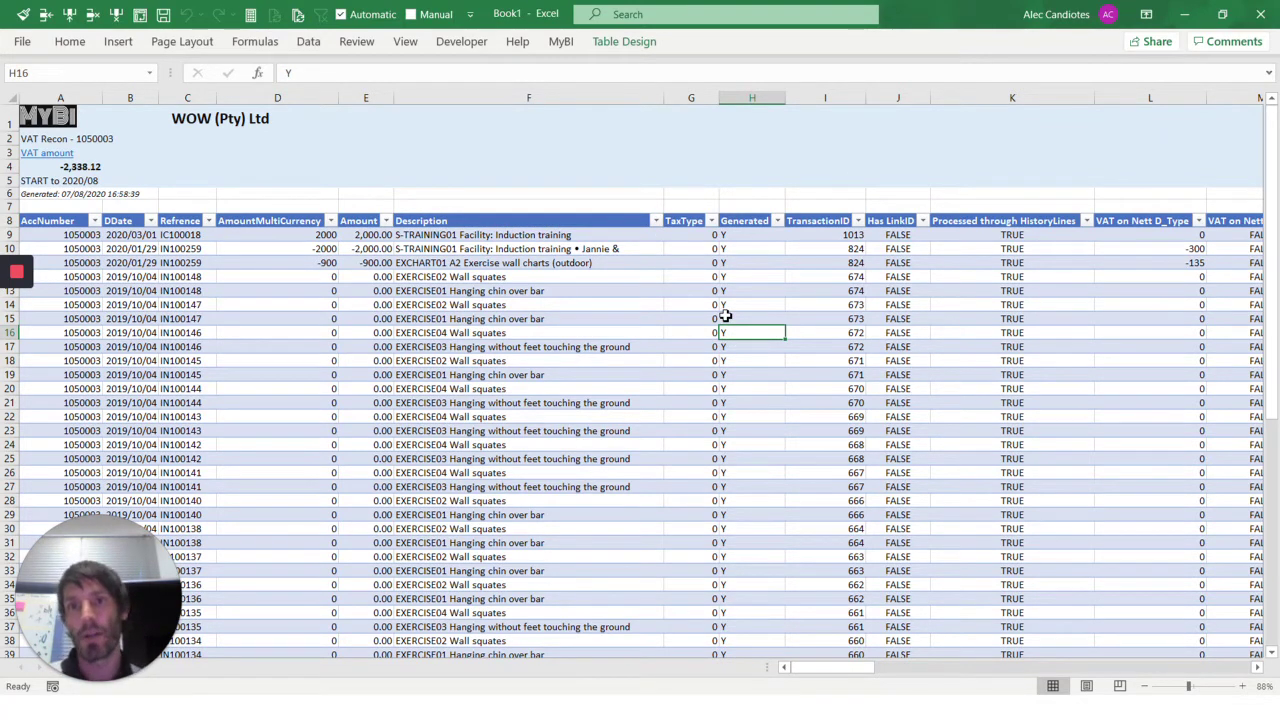
Select all of Table12 and begin a PivotTable from it.
{"action": "left_click", "coordinate": [20, 214]}
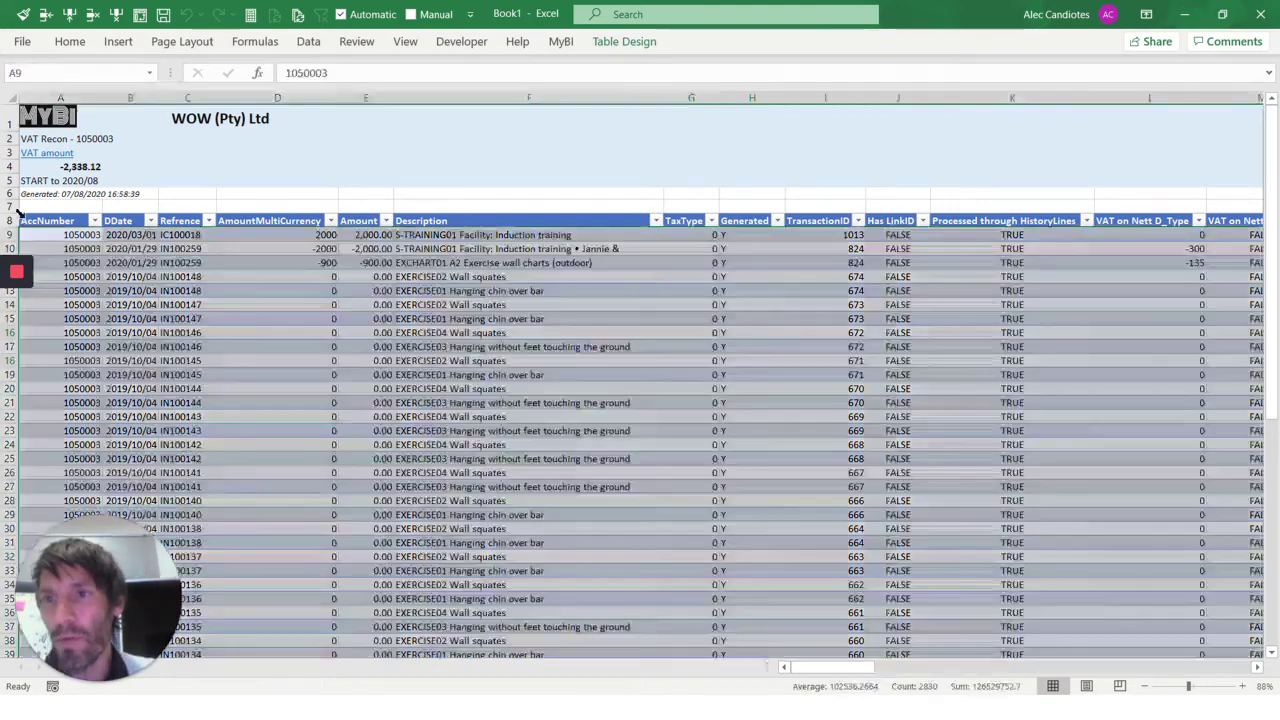
{"action": "left_click", "coordinate": [20, 214]}
{"action": "left_click", "coordinate": [935, 364]}
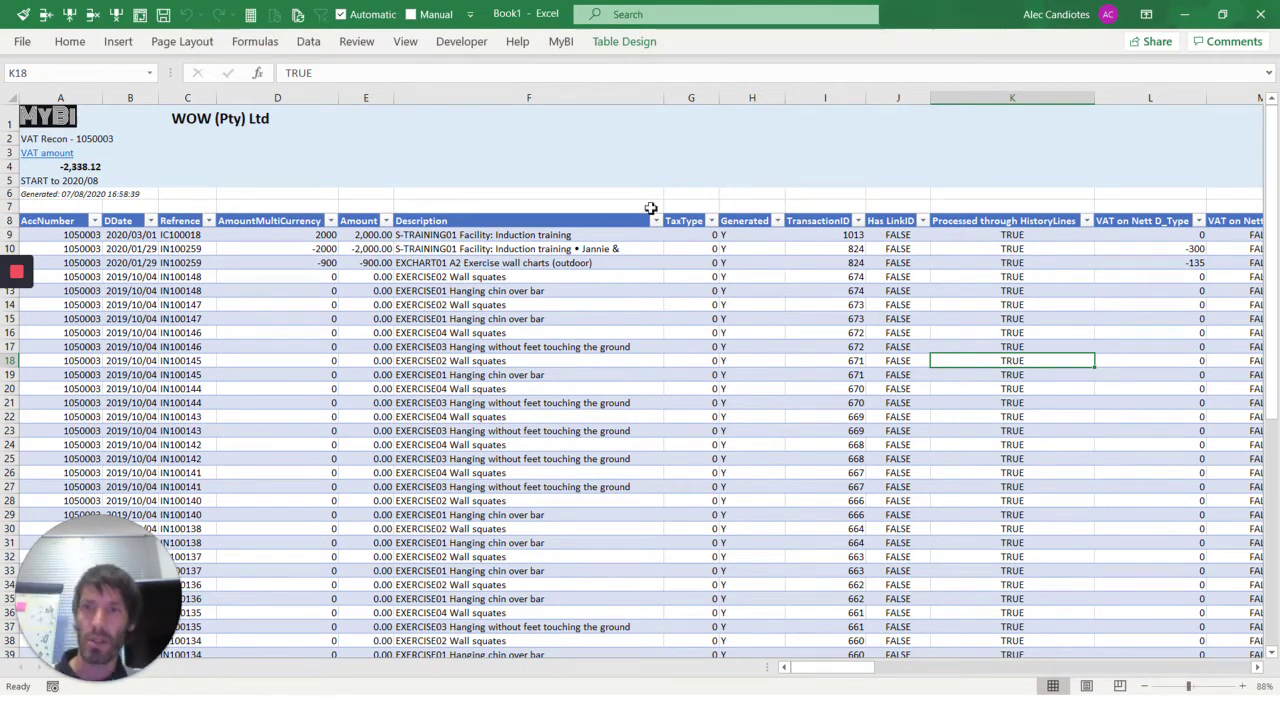
{"action": "left_click", "coordinate": [140, 14]}
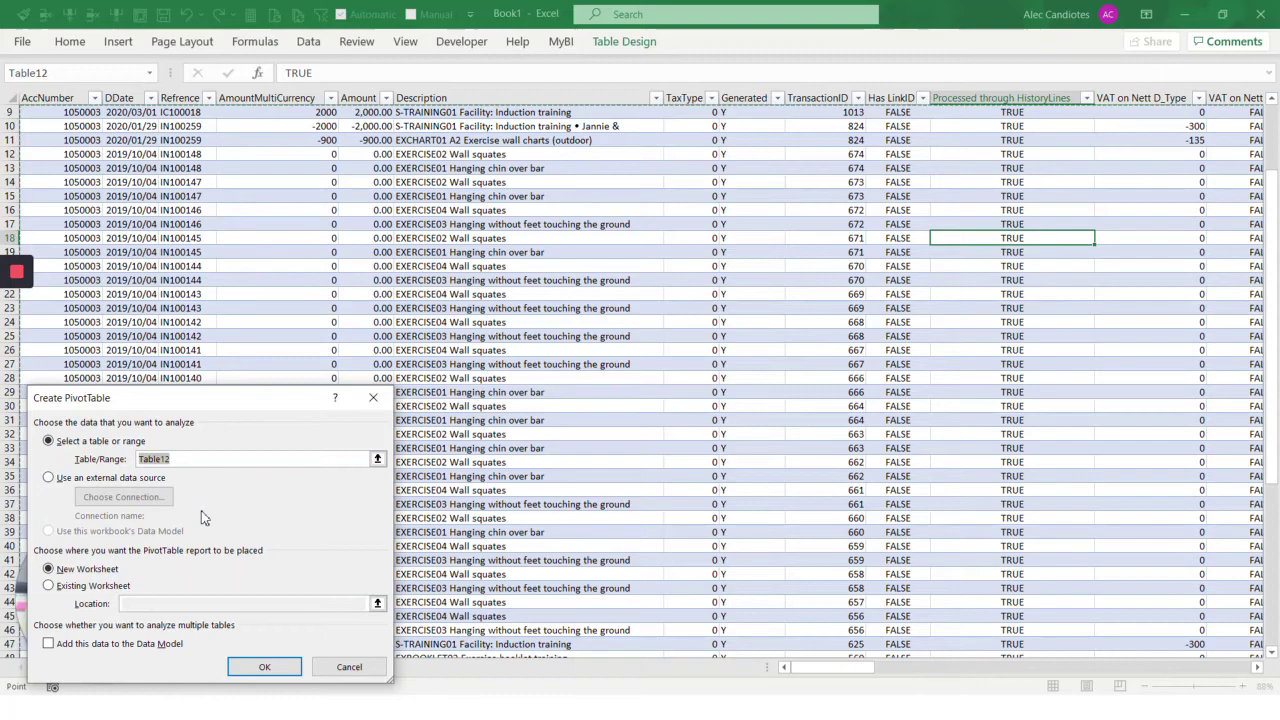
Create empty PivotTable1 on a new worksheet and review the transaction fields in its field list.
{"action": "left_click", "coordinate": [275, 670]}
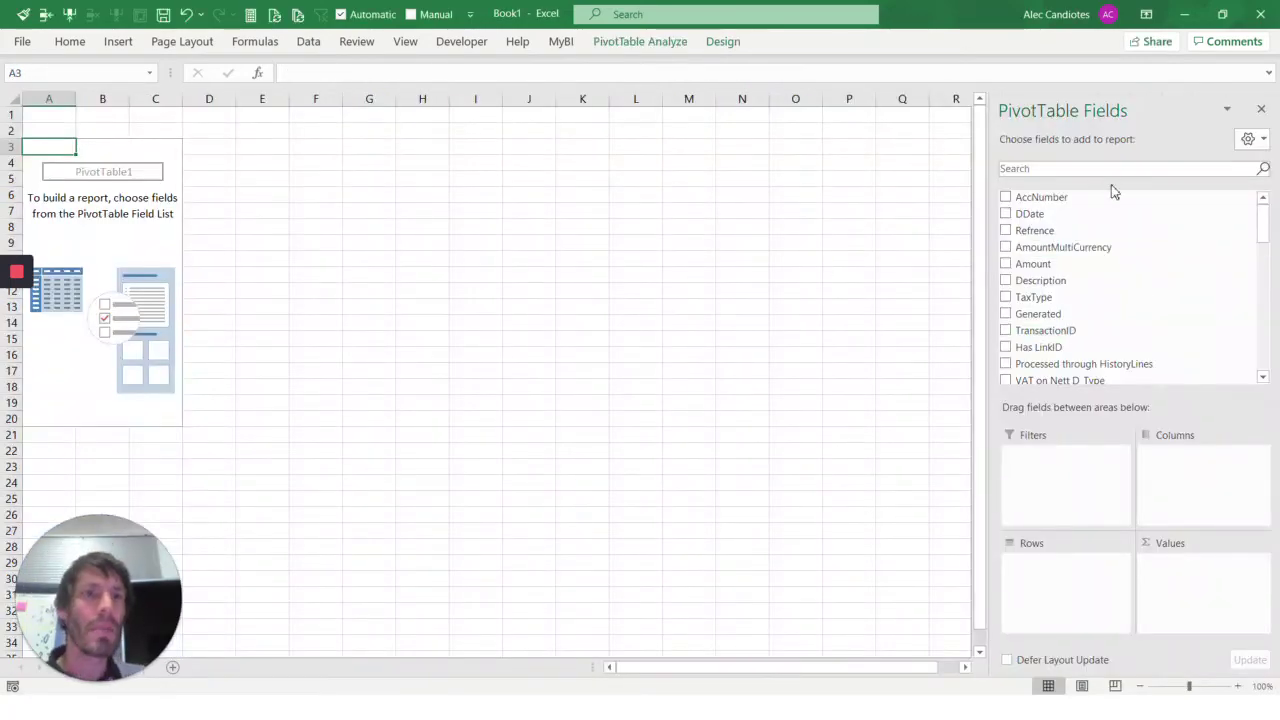
{"action": "scroll", "coordinate": [1130, 300], "scroll_direction": "down", "scroll_amount": 4}
{"action": "scroll", "coordinate": [1124, 300], "scroll_direction": "down", "scroll_amount": 10}
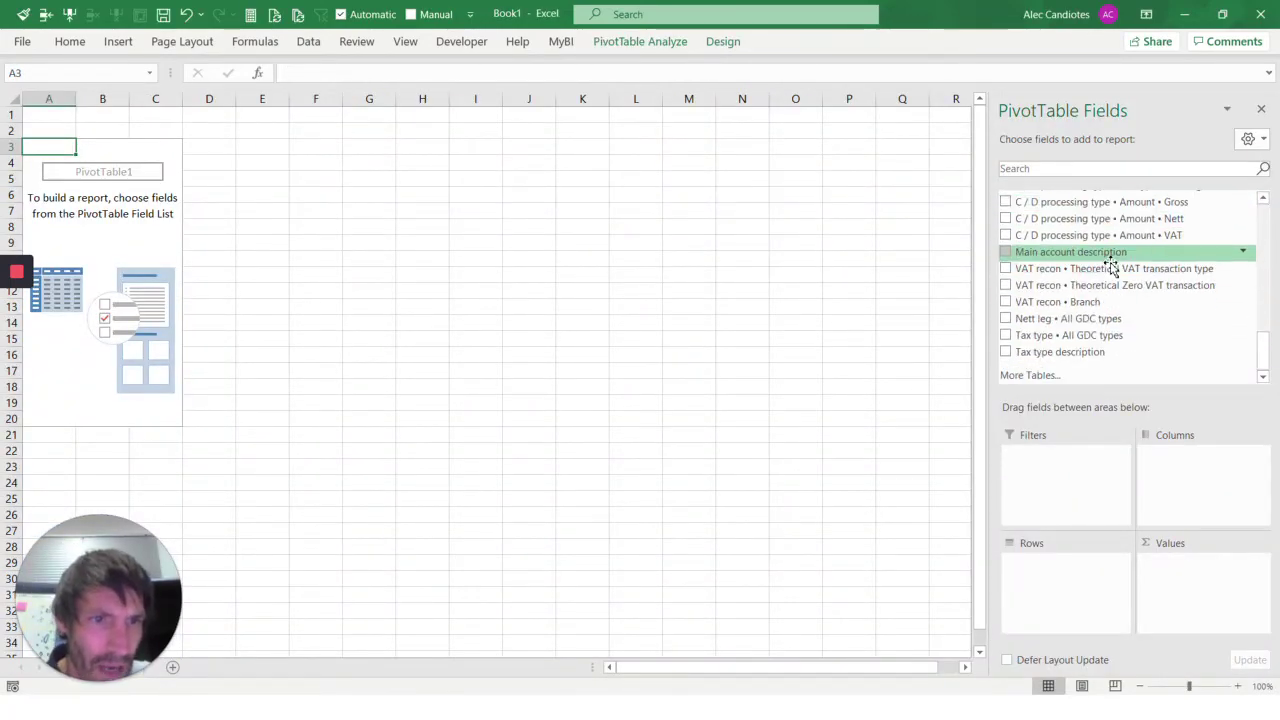
{"action": "scroll", "coordinate": [1063, 296], "scroll_direction": "up", "scroll_amount": 10}
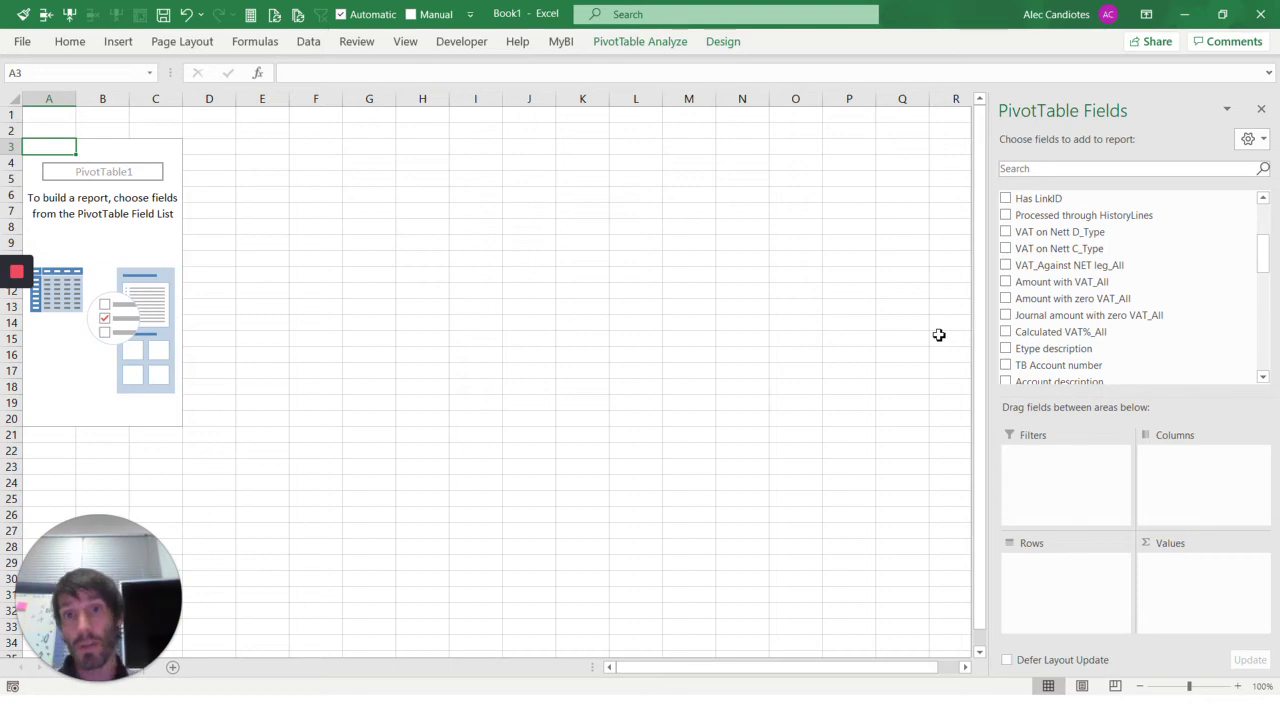
Switch to MyVAT.xlsm and open the EType • Tax type report from the MyBI dashboard.
{"action": "key", "text": "alt+Tab"}
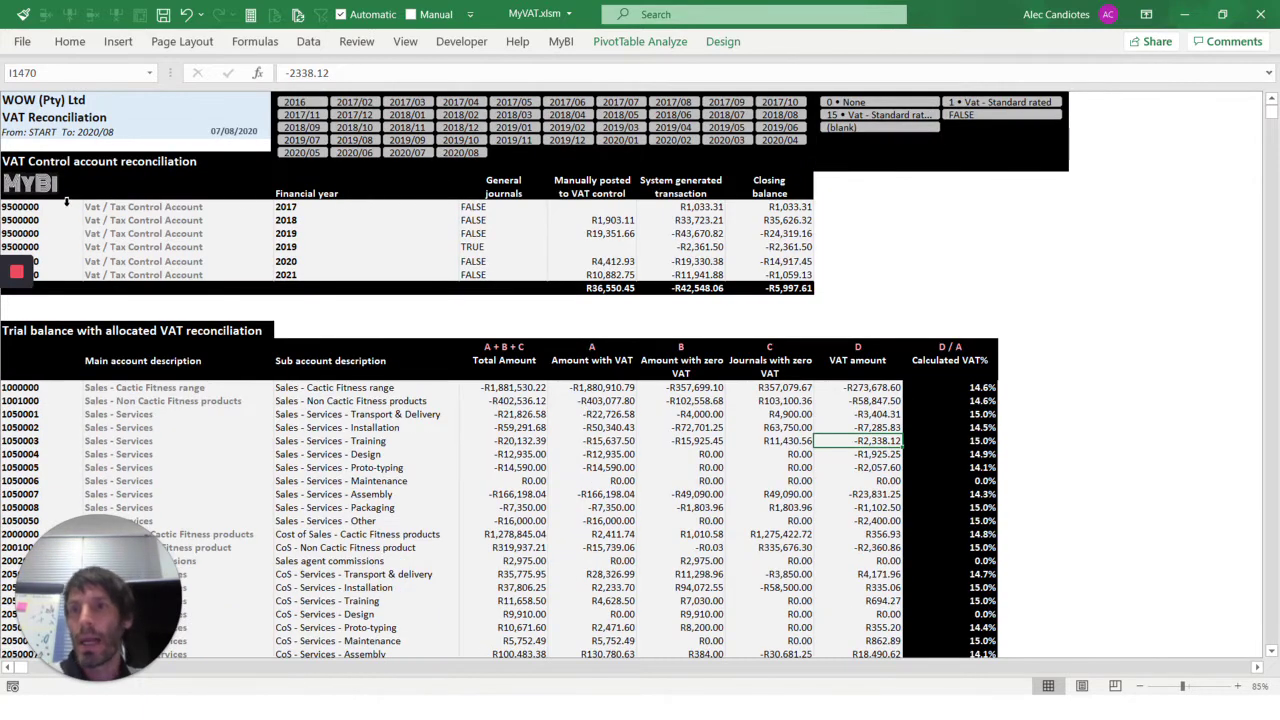
{"action": "left_click", "coordinate": [40, 198]}
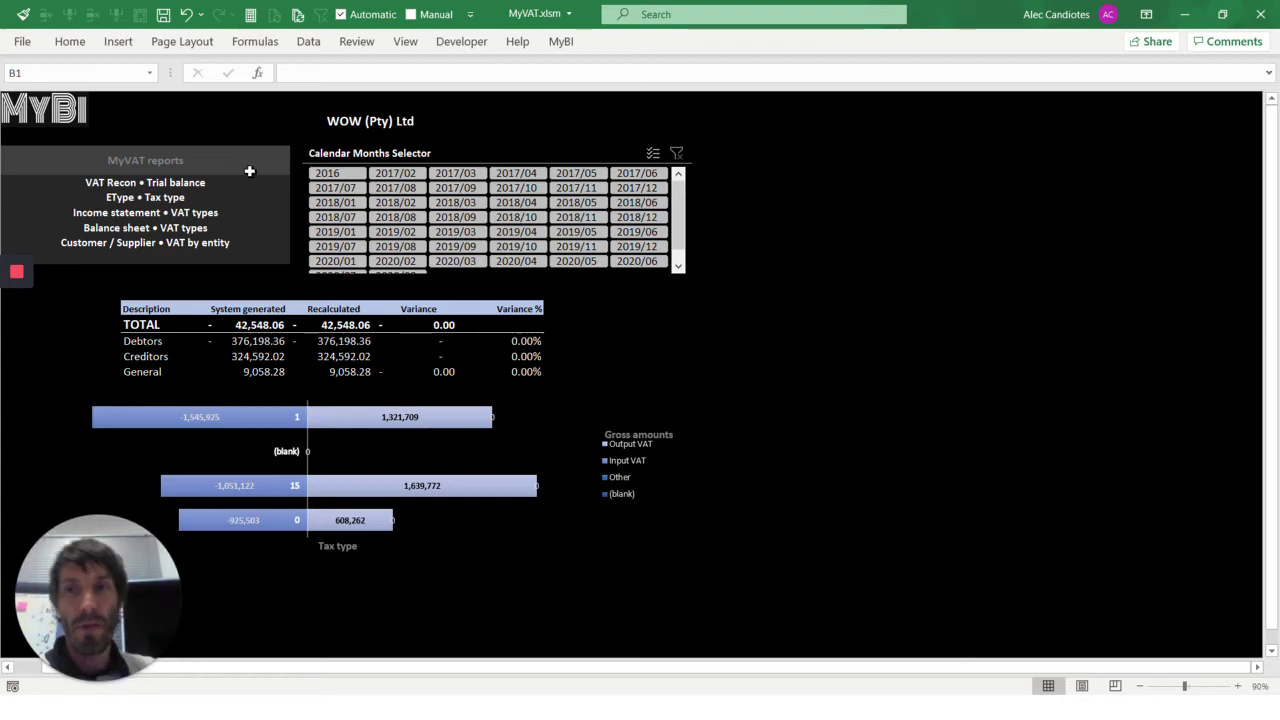
{"action": "left_click", "coordinate": [155, 205]}
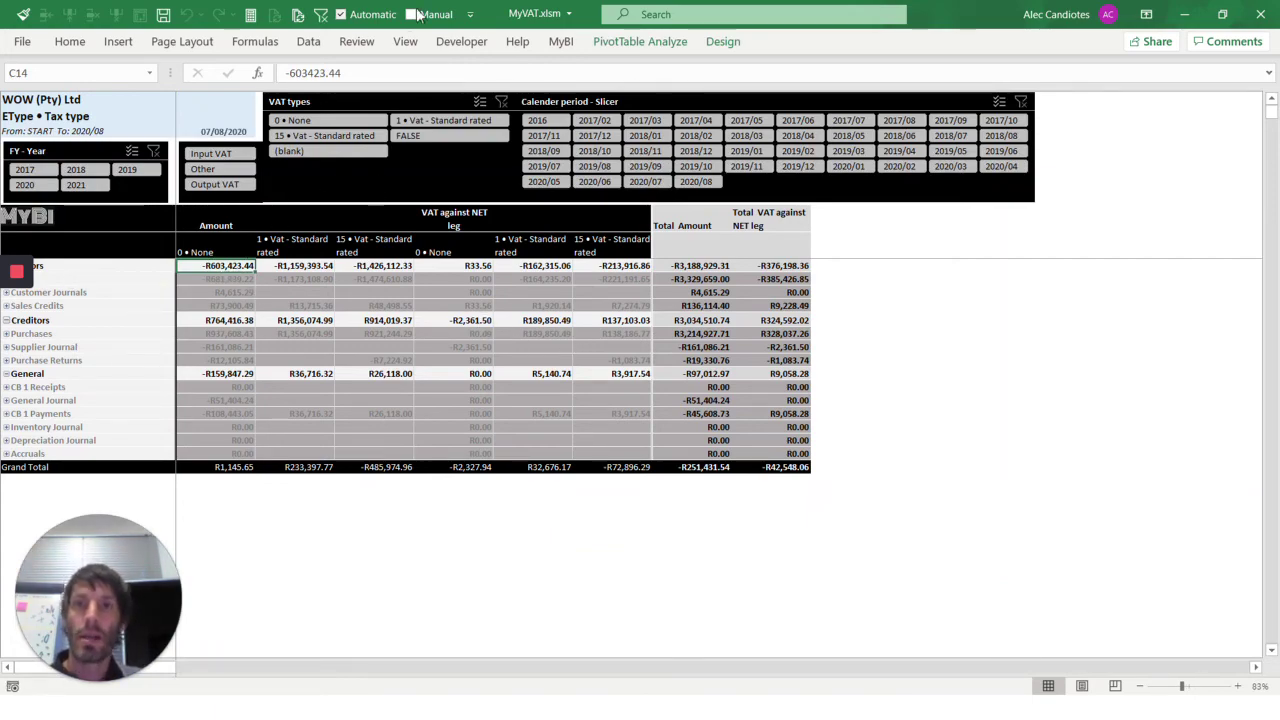
{"action": "left_click_drag", "start_coordinate": [938, 24], "coordinate": [641, 33]}
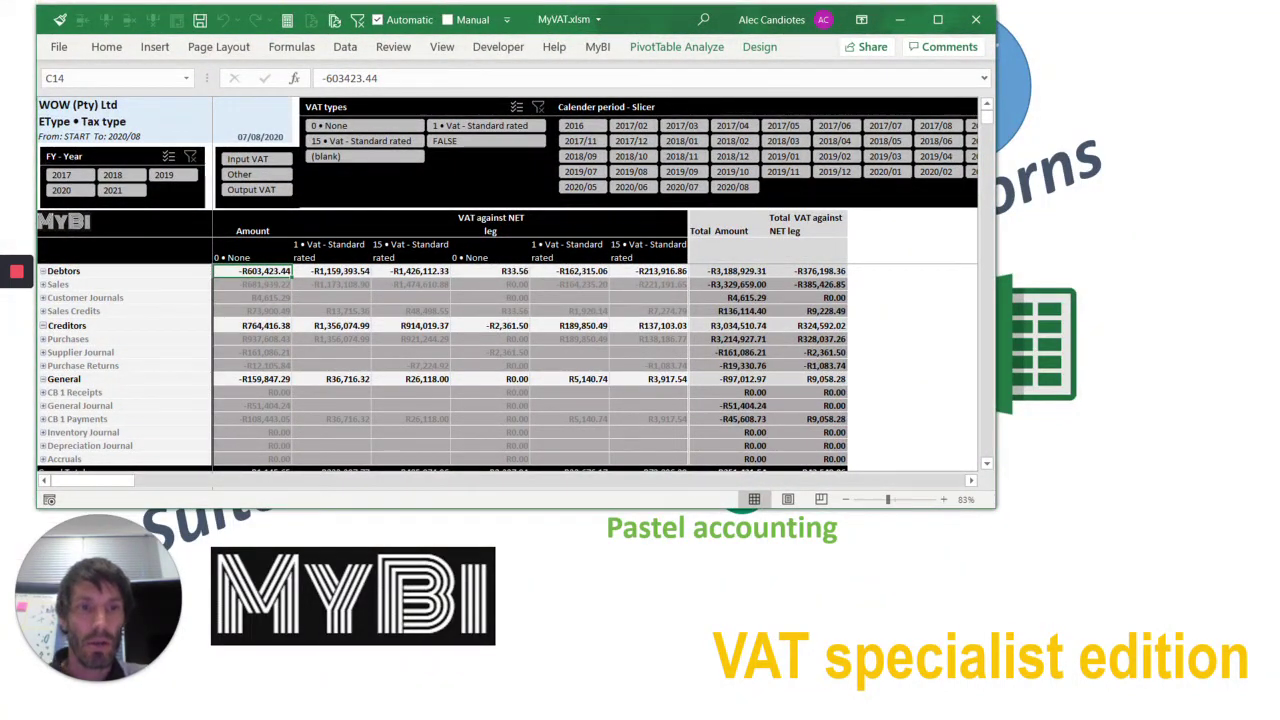
{"action": "left_click_drag", "start_coordinate": [990, 513], "coordinate": [1247, 646]}
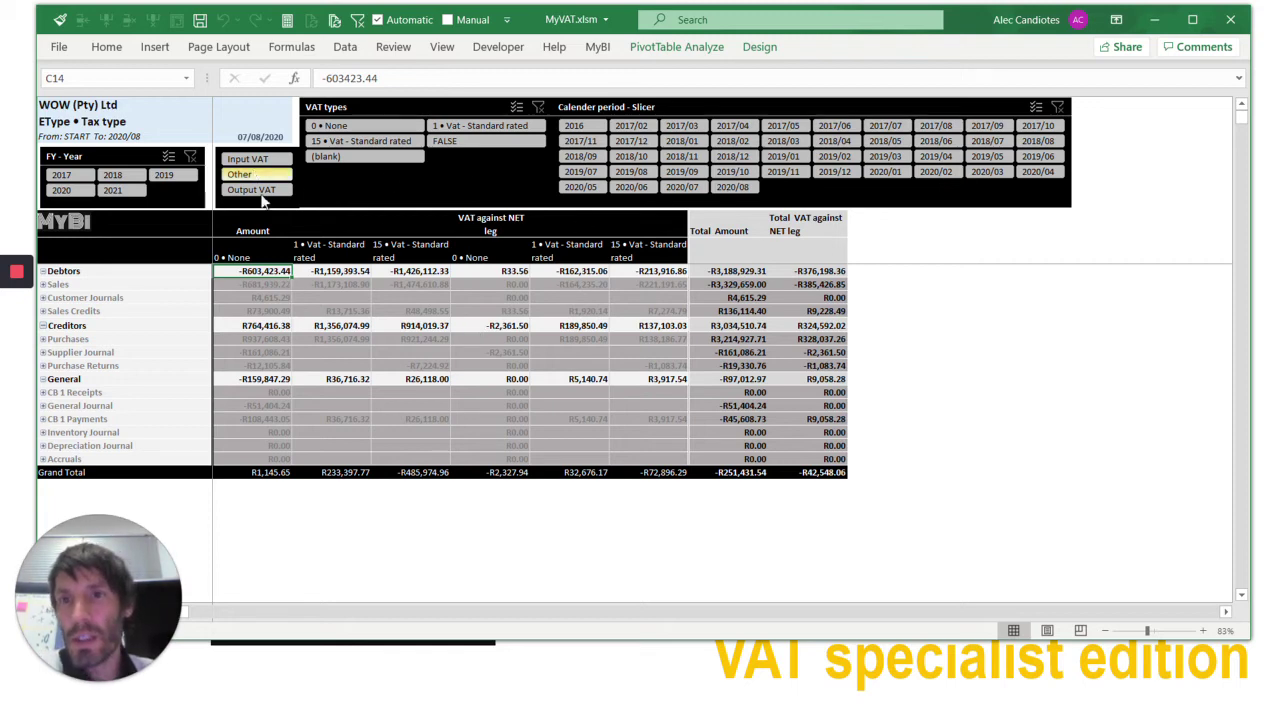
{"action": "left_click", "coordinate": [282, 232]}
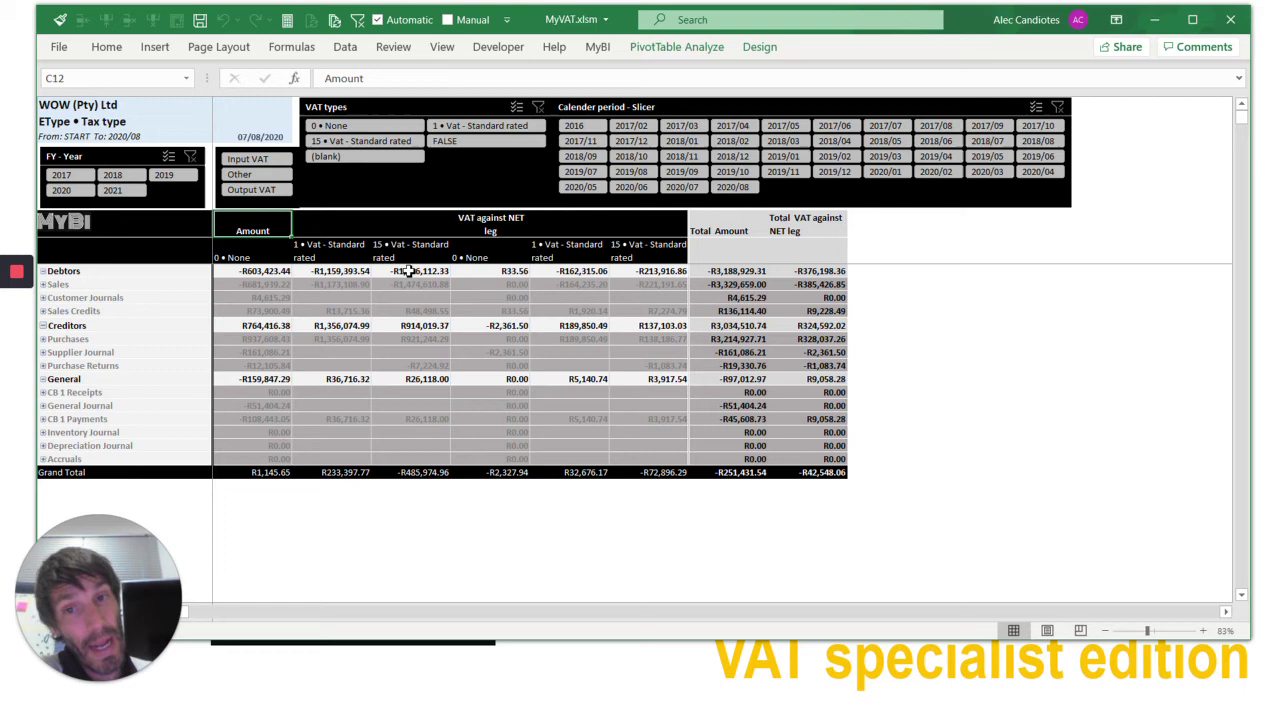
{"action": "left_click", "coordinate": [487, 222]}
{"action": "left_click", "coordinate": [472, 231]}
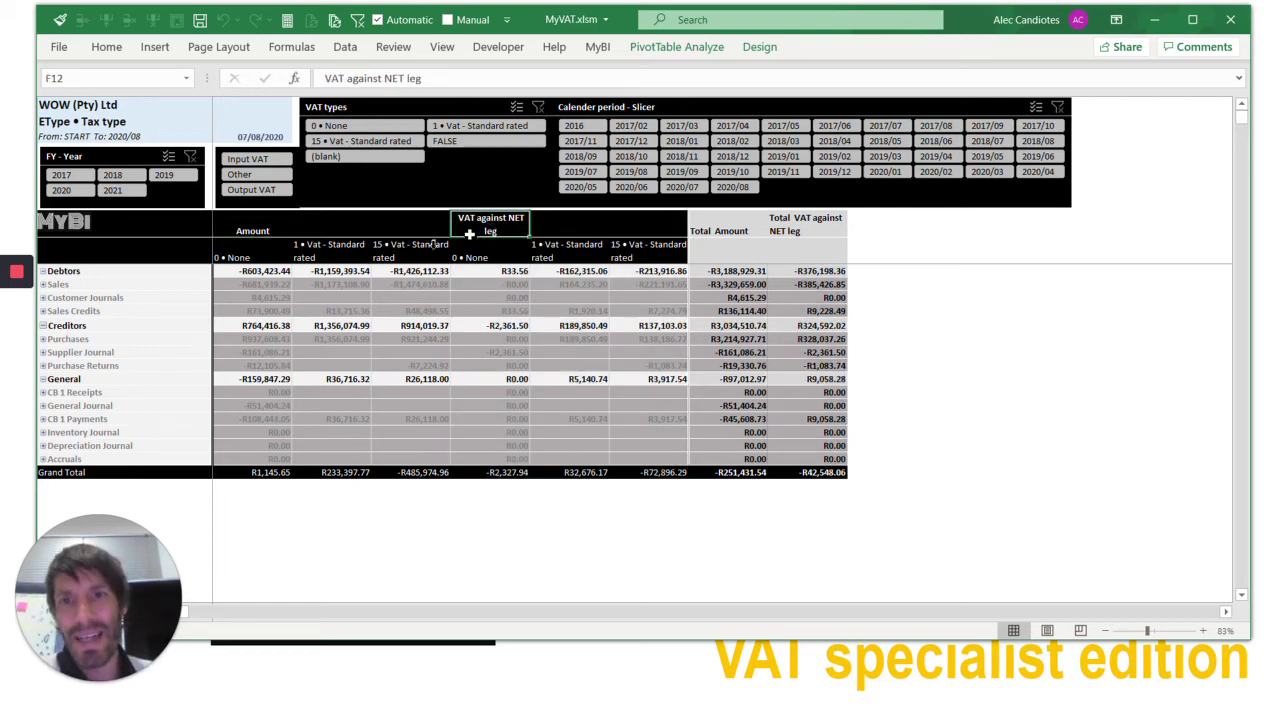
{"action": "left_click_drag", "start_coordinate": [250, 274], "coordinate": [391, 280]}
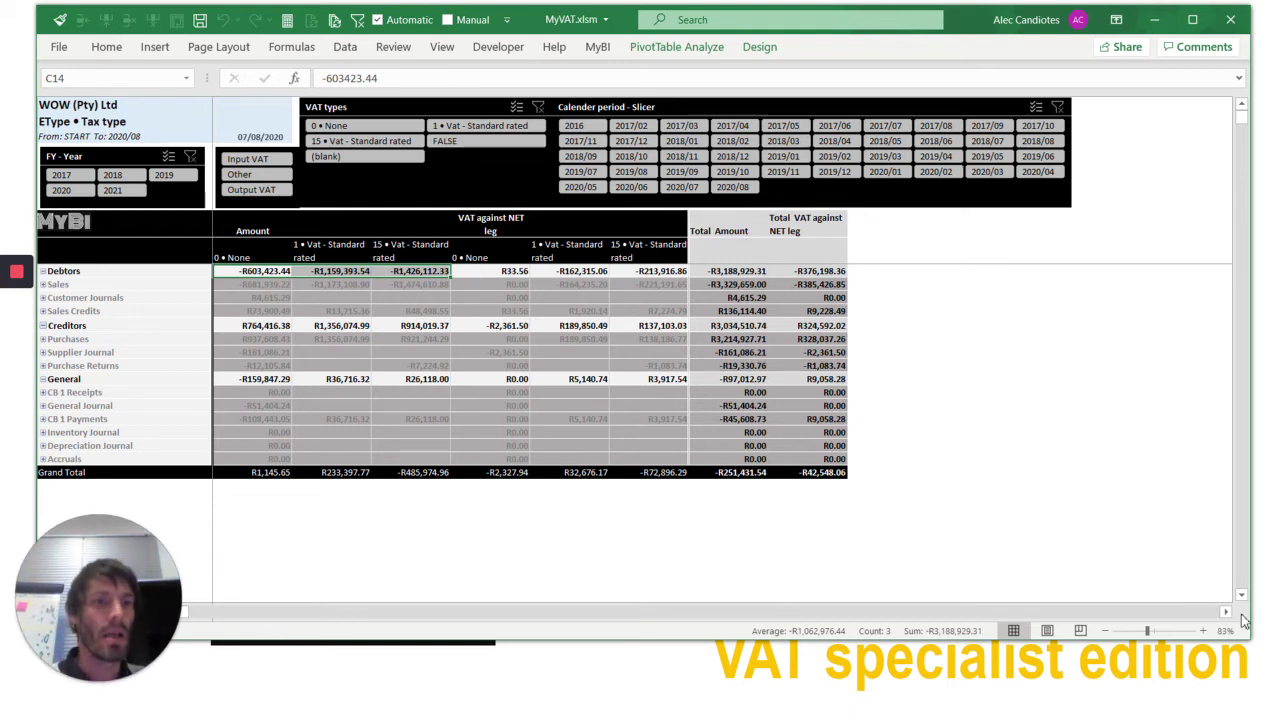
{"action": "left_click_drag", "start_coordinate": [1246, 640], "coordinate": [1264, 694]}
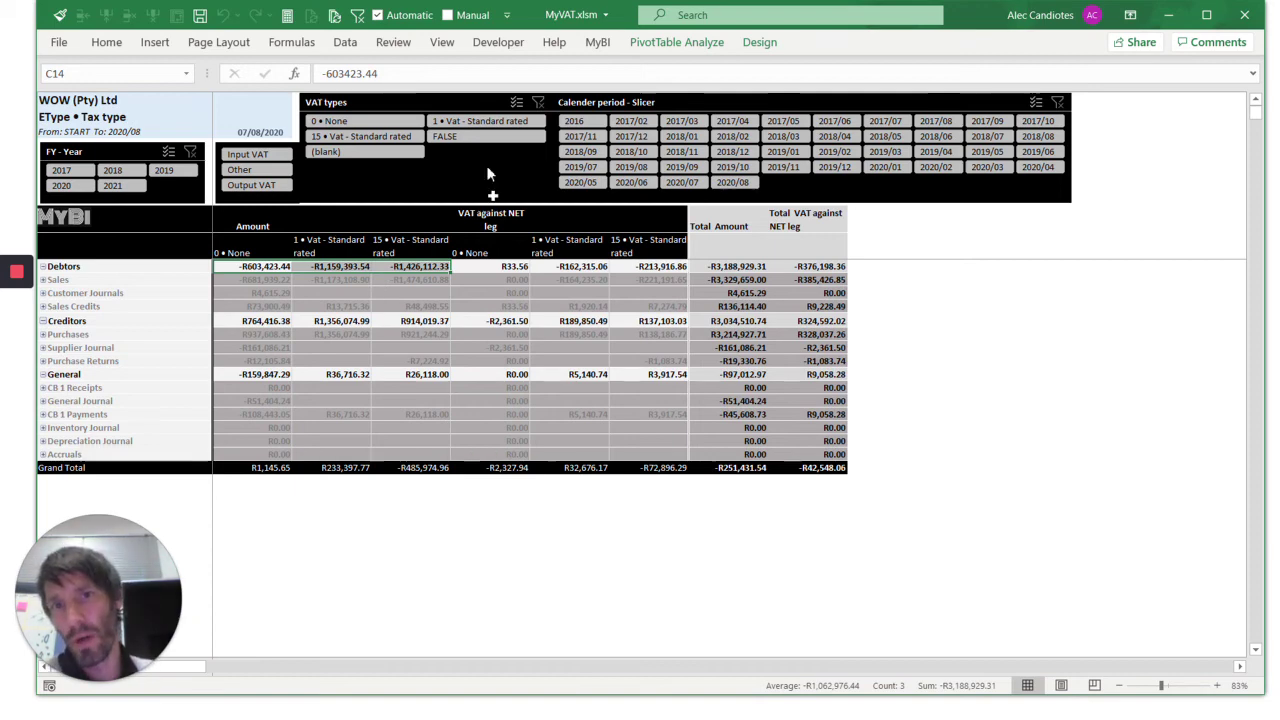
{"action": "left_click", "coordinate": [632, 182]}
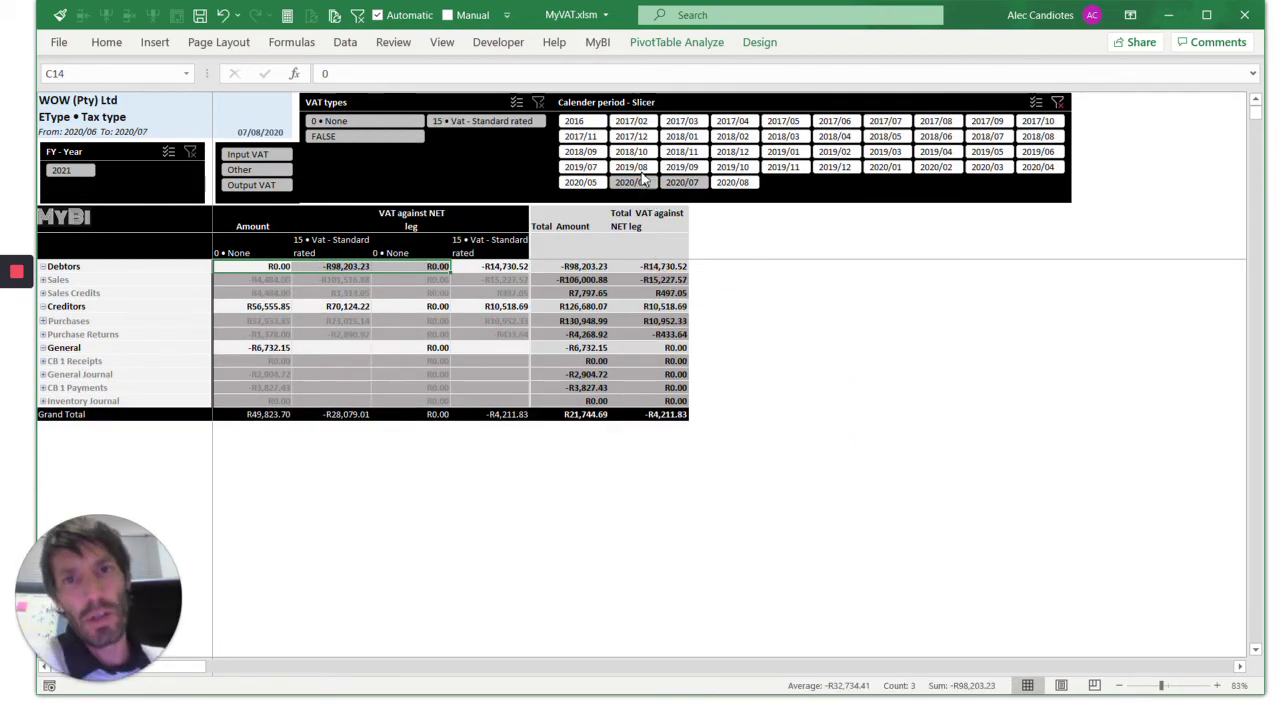
{"action": "left_click", "coordinate": [366, 293]}
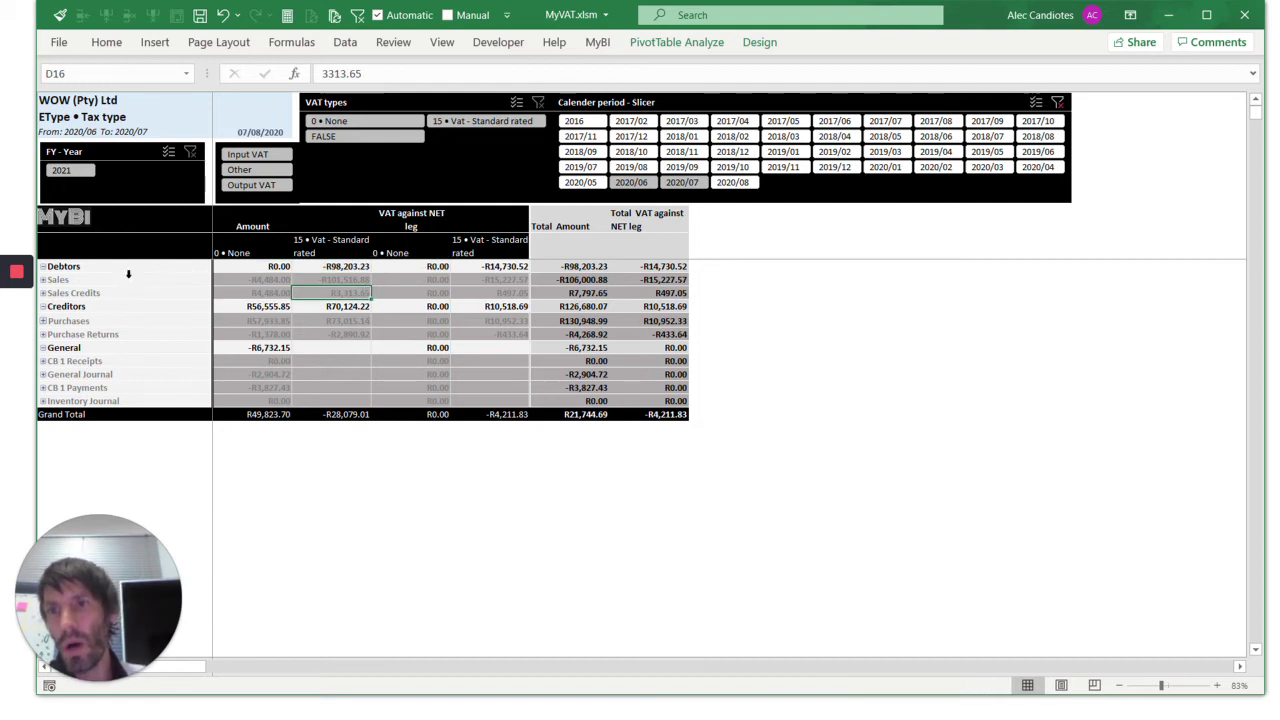
{"action": "left_click", "coordinate": [61, 266]}
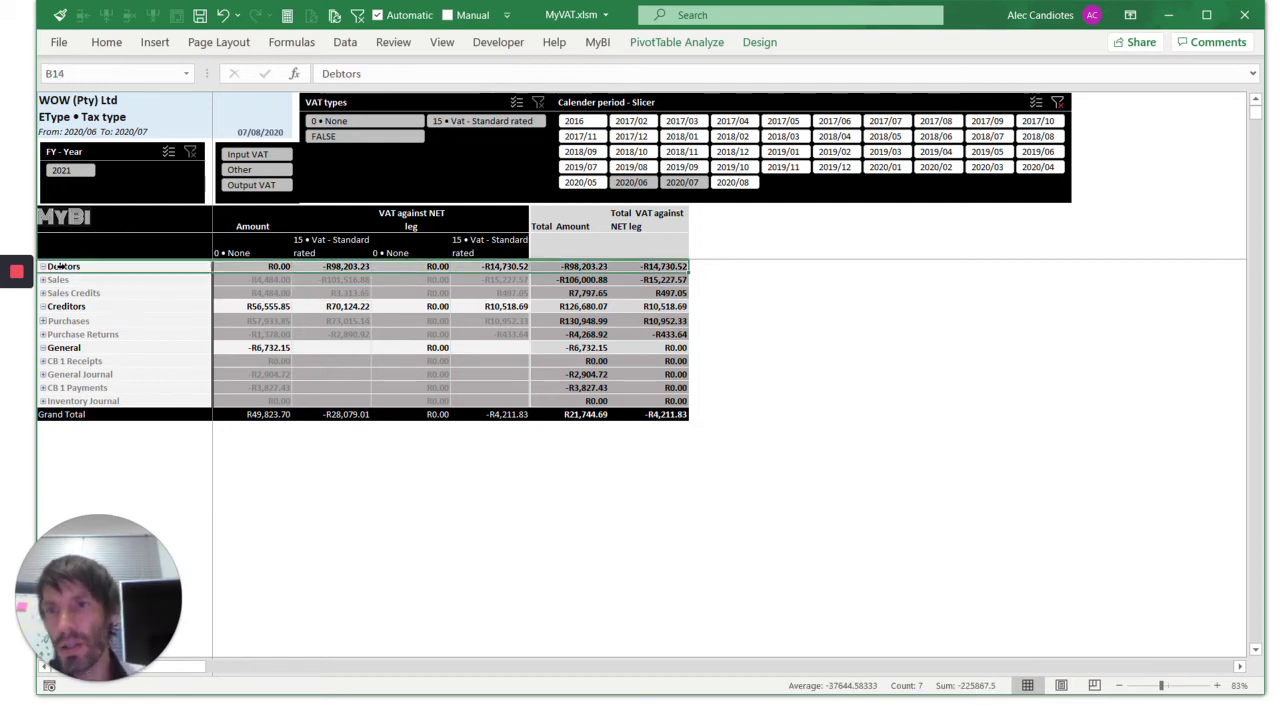
{"action": "left_click", "coordinate": [118, 270]}
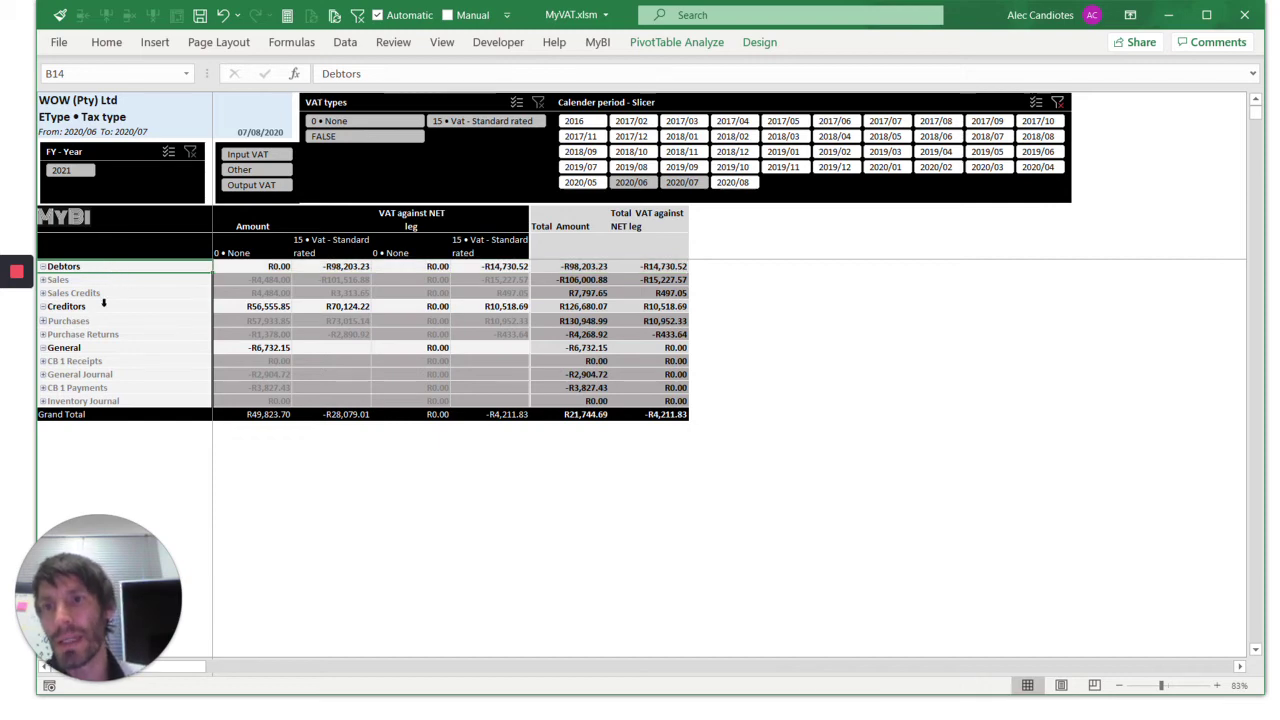
{"action": "left_click", "coordinate": [103, 307]}
{"action": "left_click", "coordinate": [105, 348]}
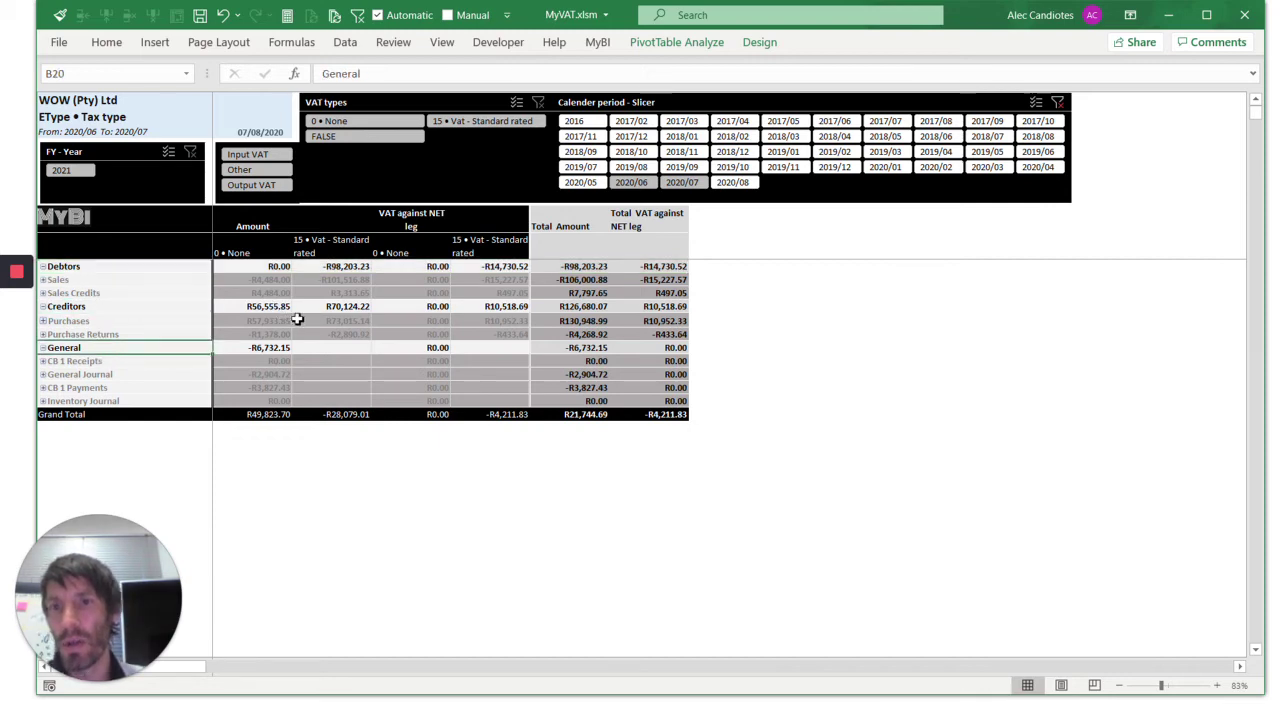
{"action": "left_click", "coordinate": [140, 267]}
{"action": "left_click", "coordinate": [342, 268]}
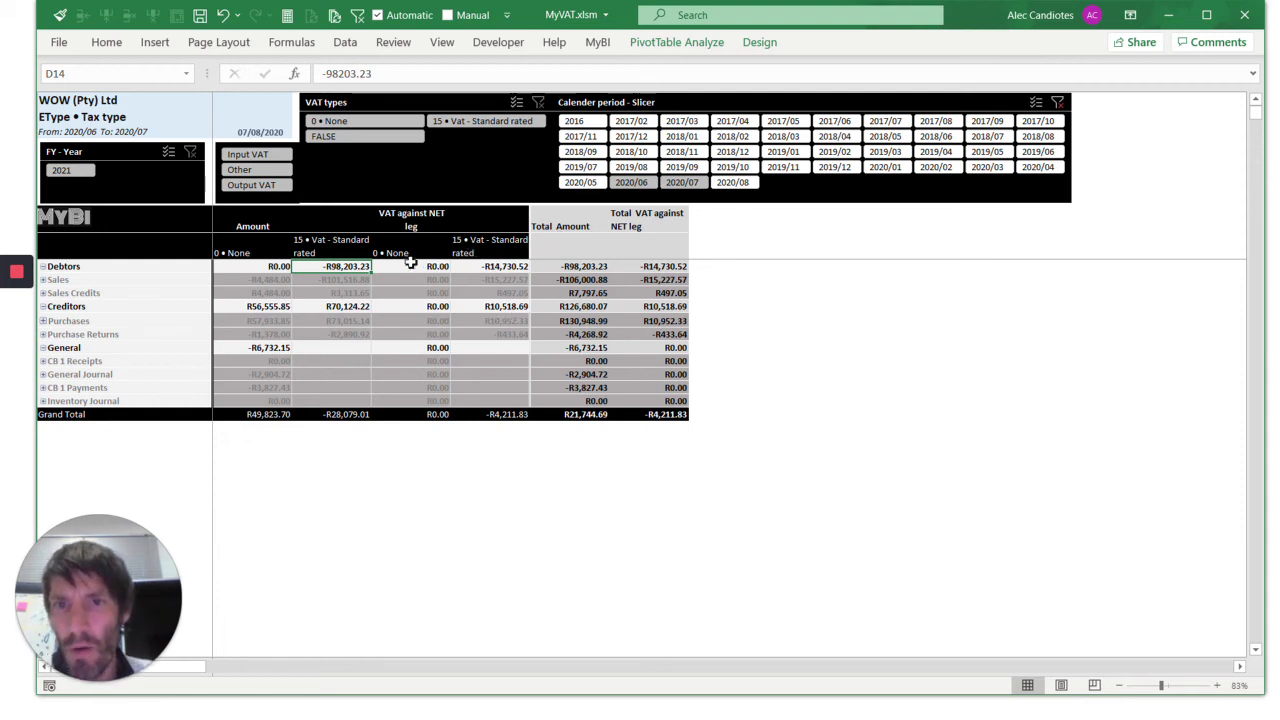
{"action": "left_click", "coordinate": [473, 244]}
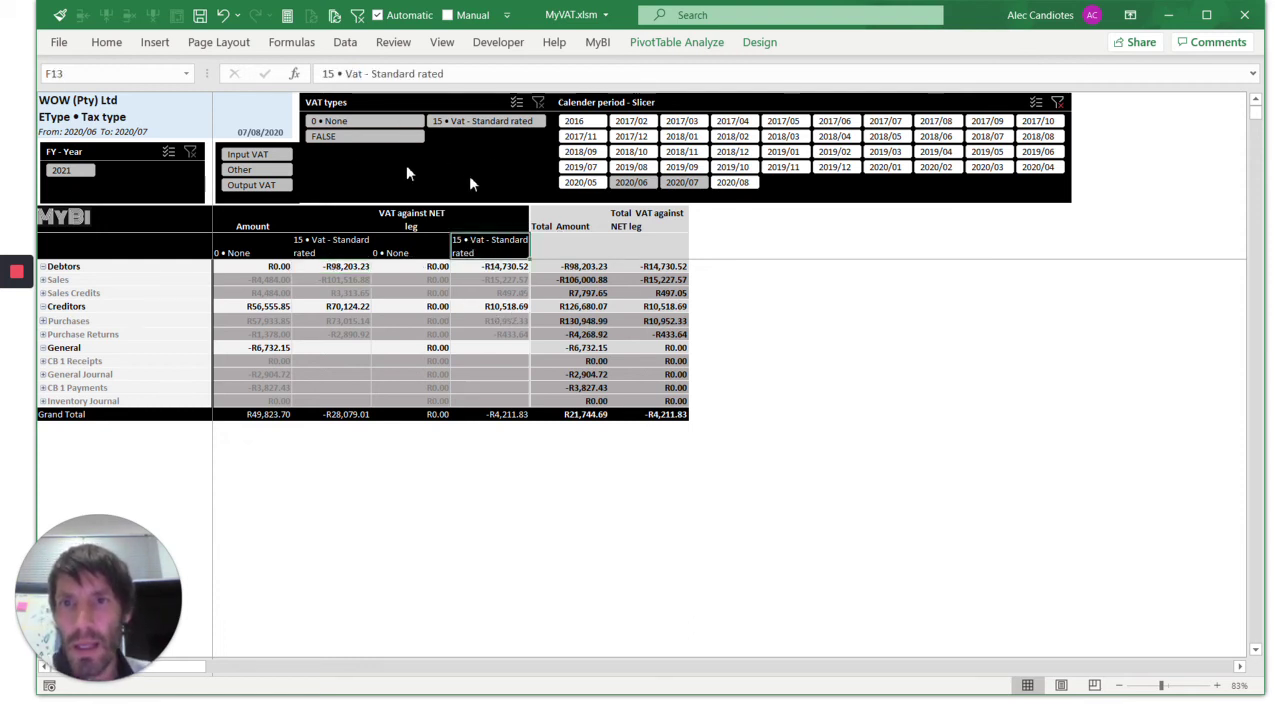
{"action": "left_click", "coordinate": [491, 267]}
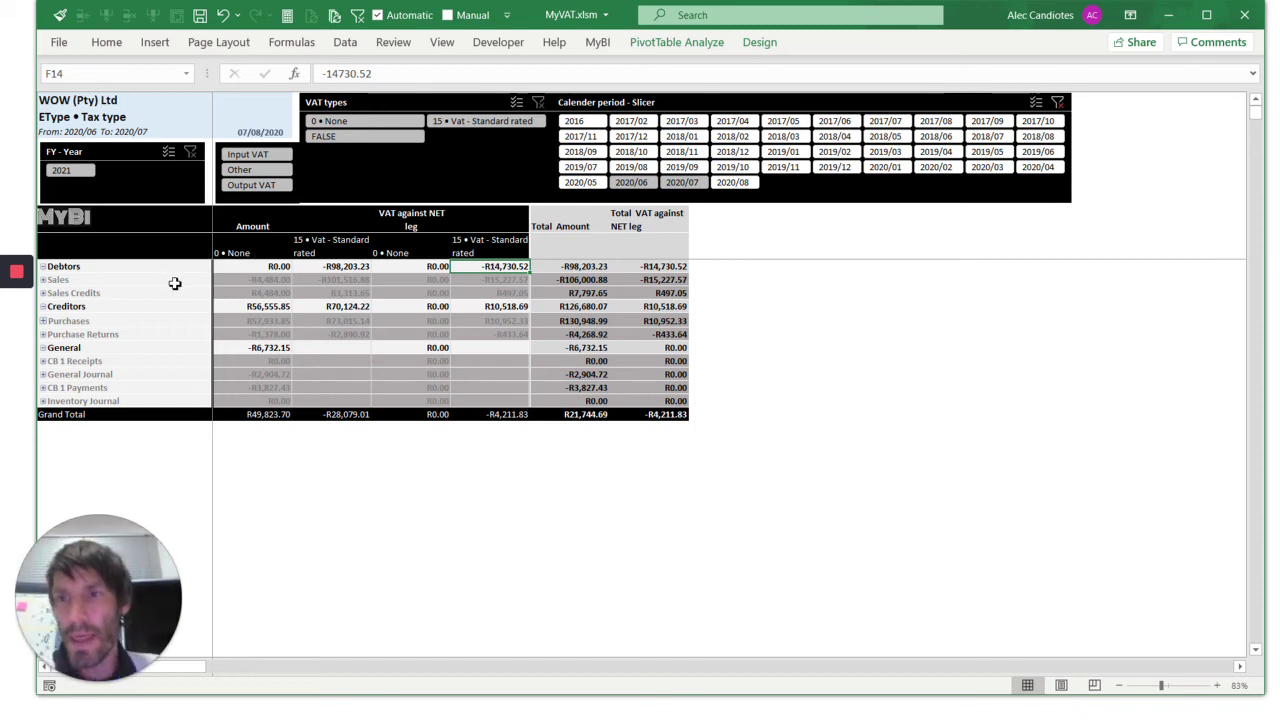
{"action": "left_click", "coordinate": [117, 290]}
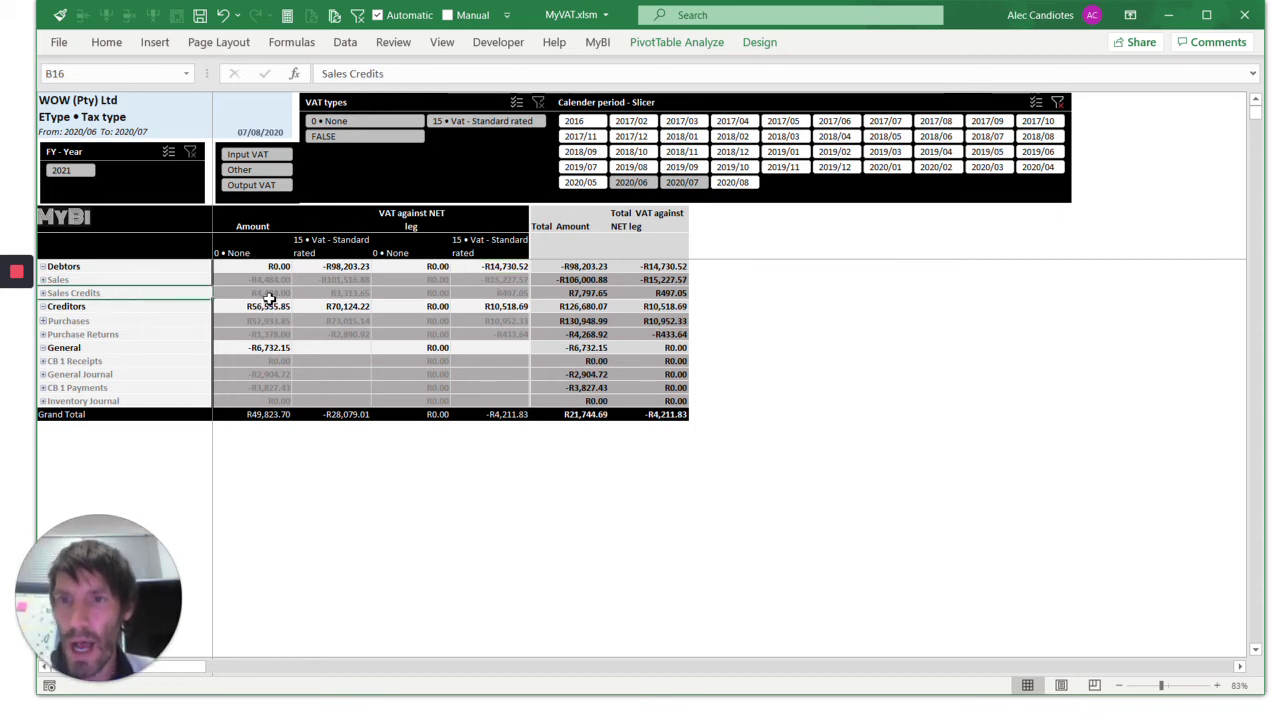
{"action": "left_click", "coordinate": [356, 294]}
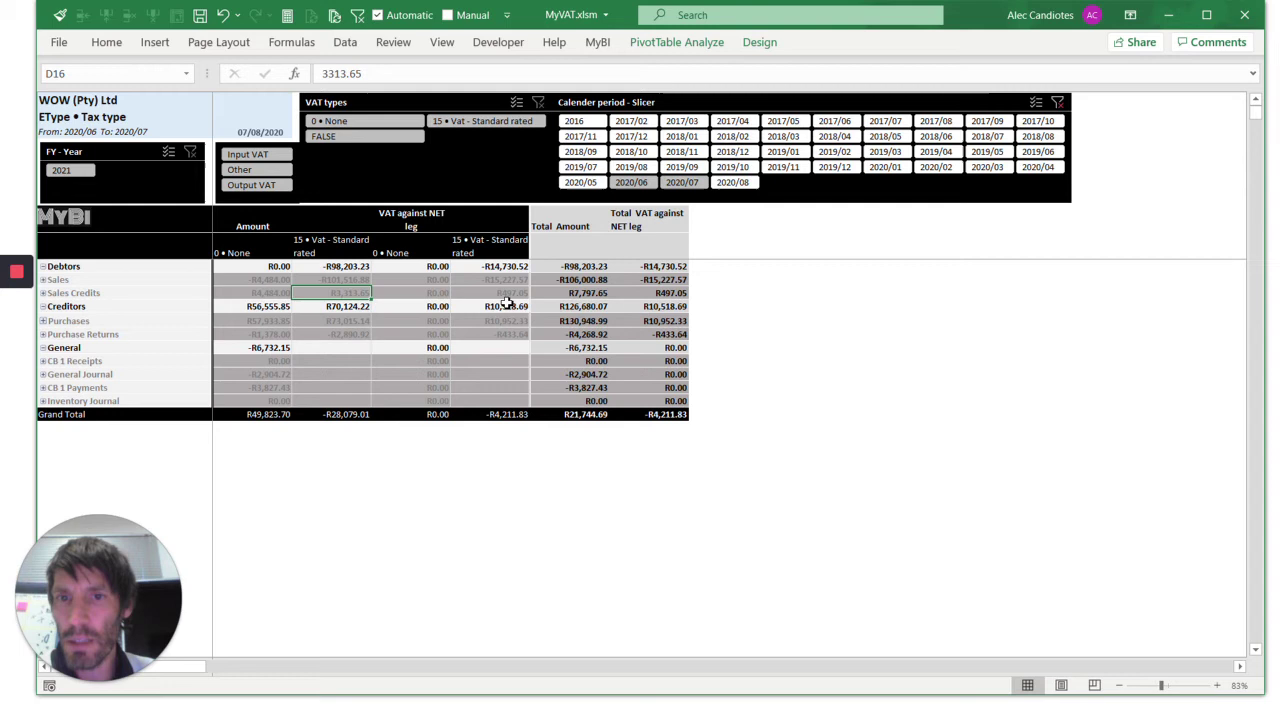
{"action": "left_click", "coordinate": [507, 296]}
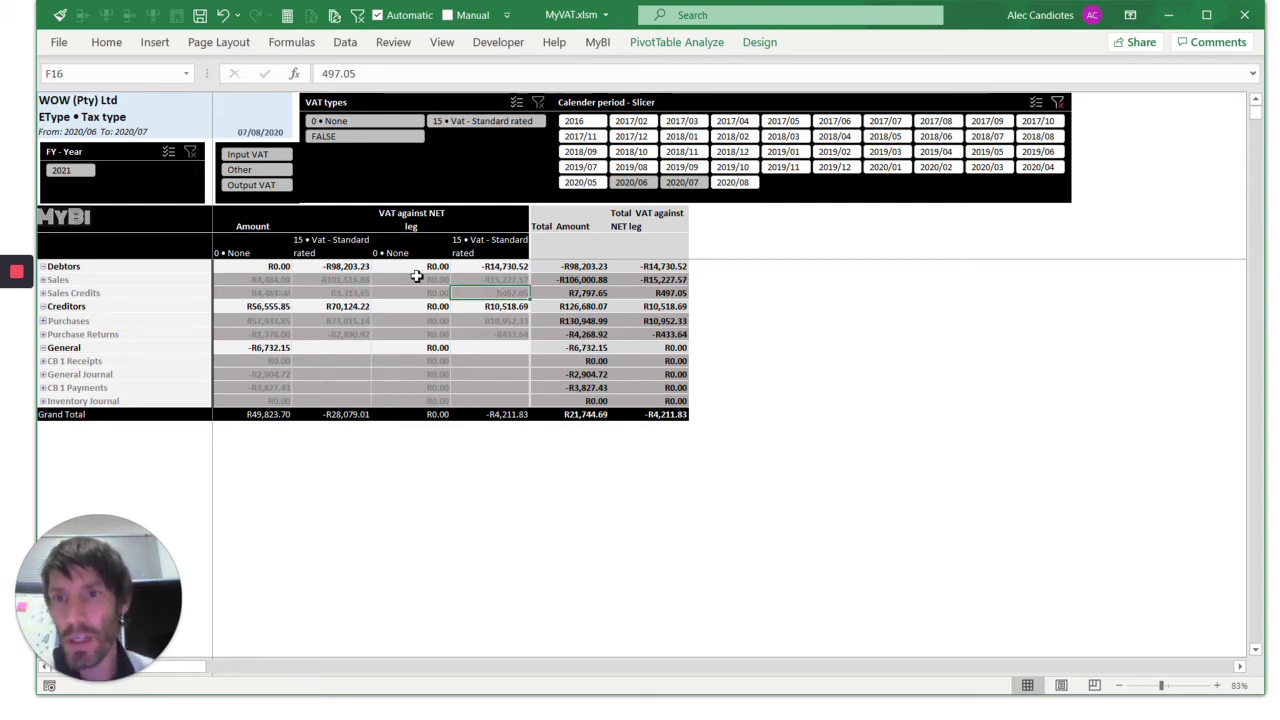
{"action": "left_click", "coordinate": [279, 294]}
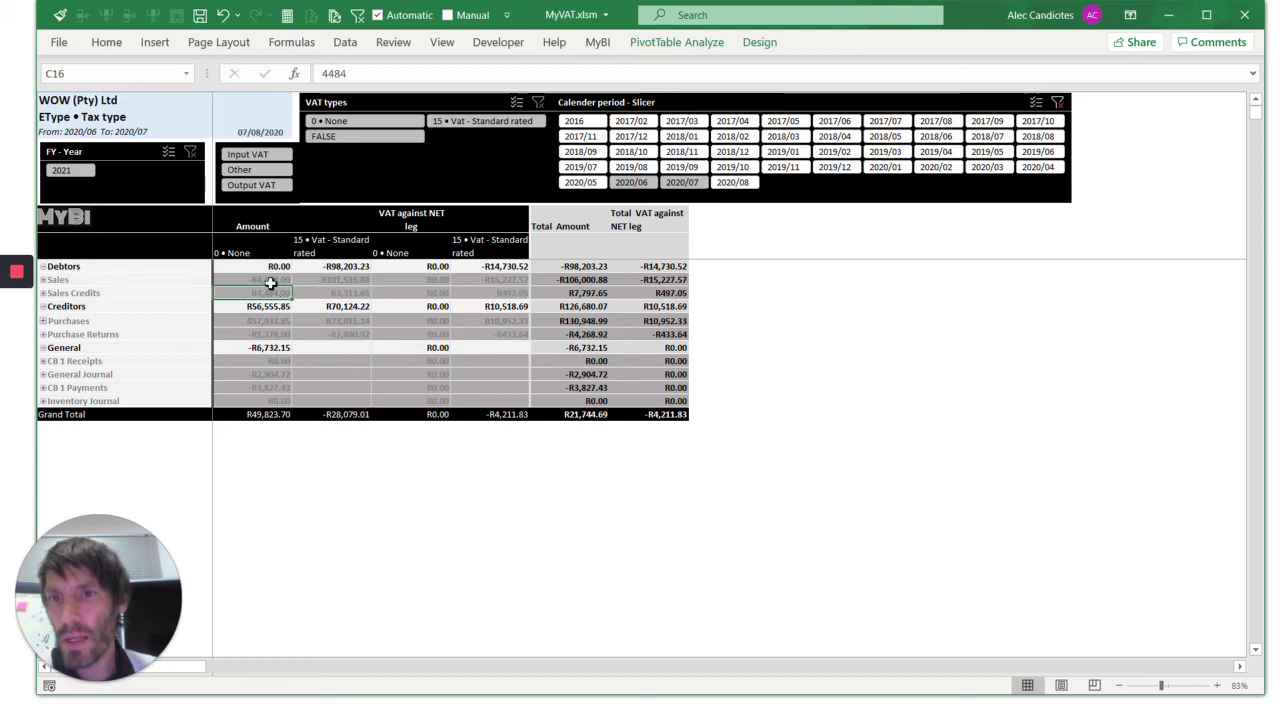
{"action": "left_click", "coordinate": [270, 283]}
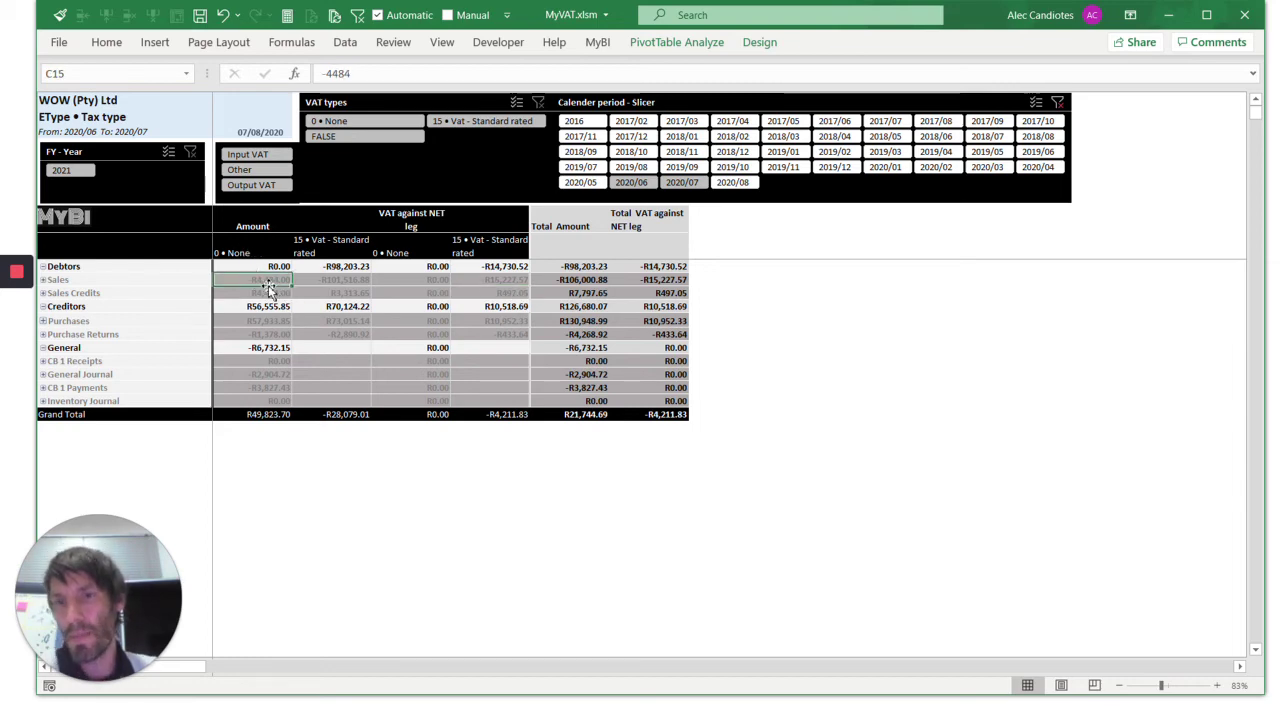
{"action": "left_click", "coordinate": [120, 321]}
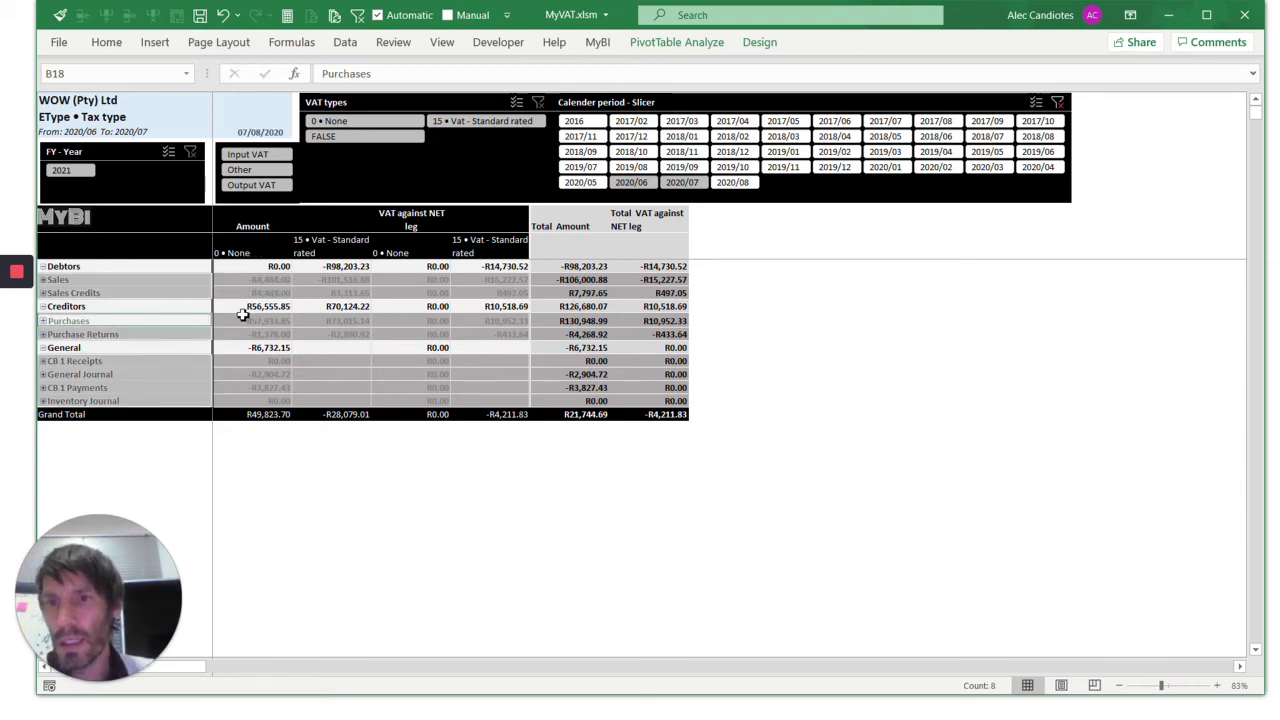
{"action": "left_click", "coordinate": [120, 306]}
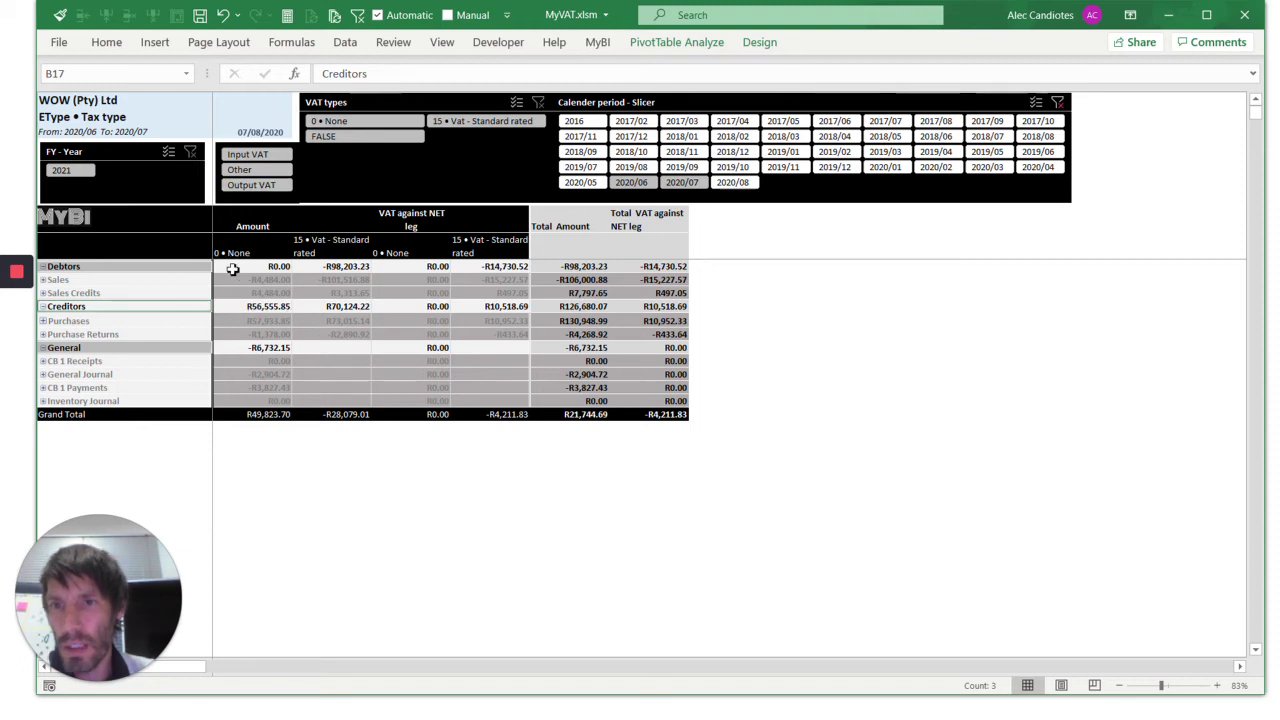
{"action": "left_click", "coordinate": [340, 307]}
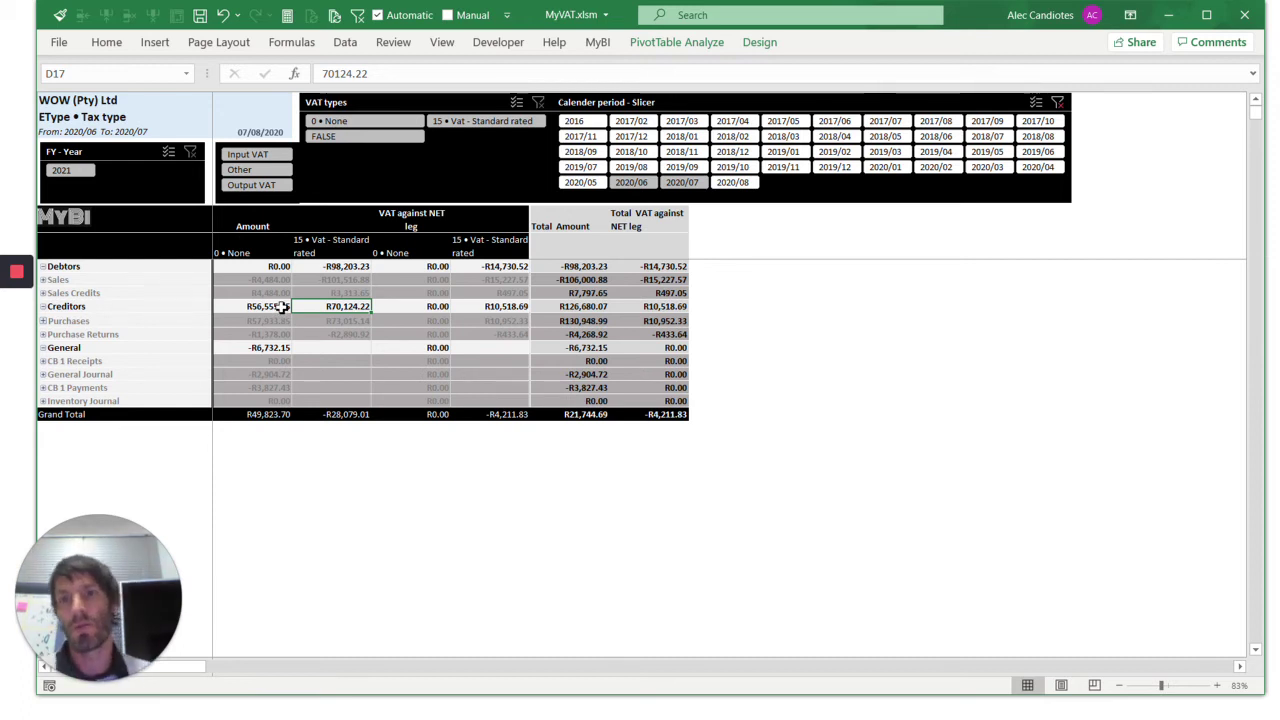
{"action": "left_click", "coordinate": [284, 307]}
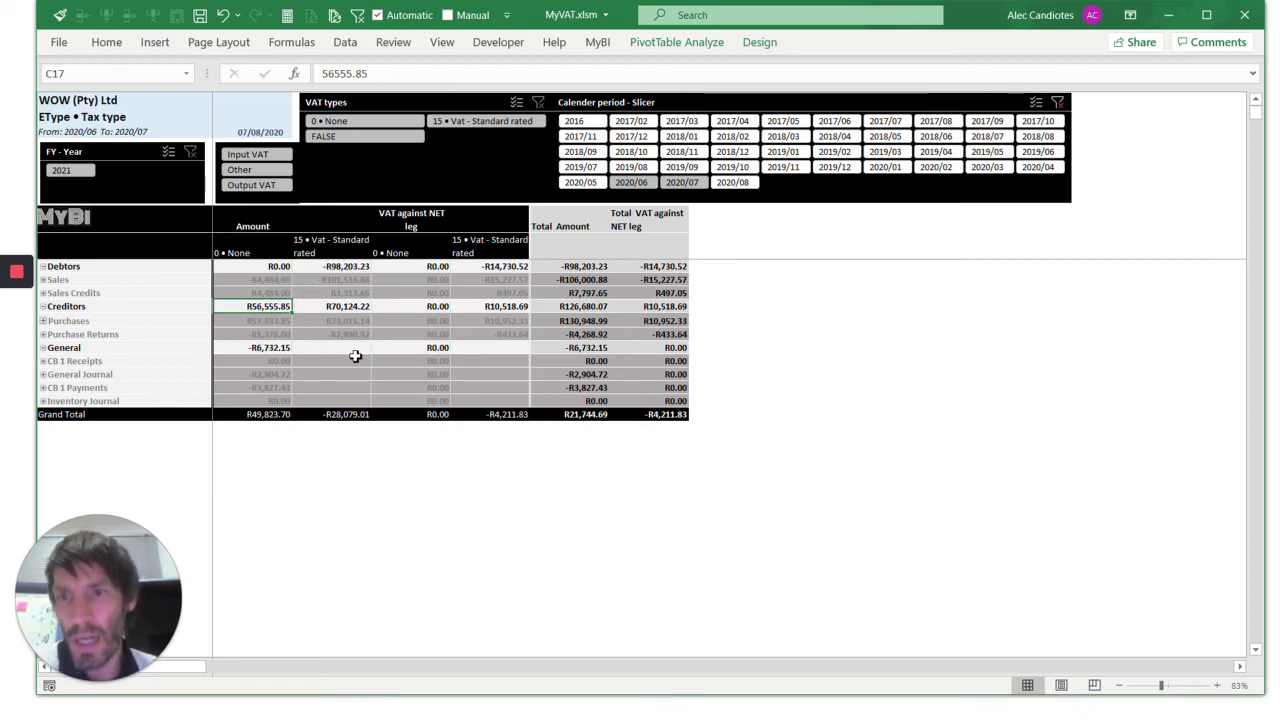
{"action": "left_click", "coordinate": [42, 280]}
{"action": "left_click", "coordinate": [43, 293]}
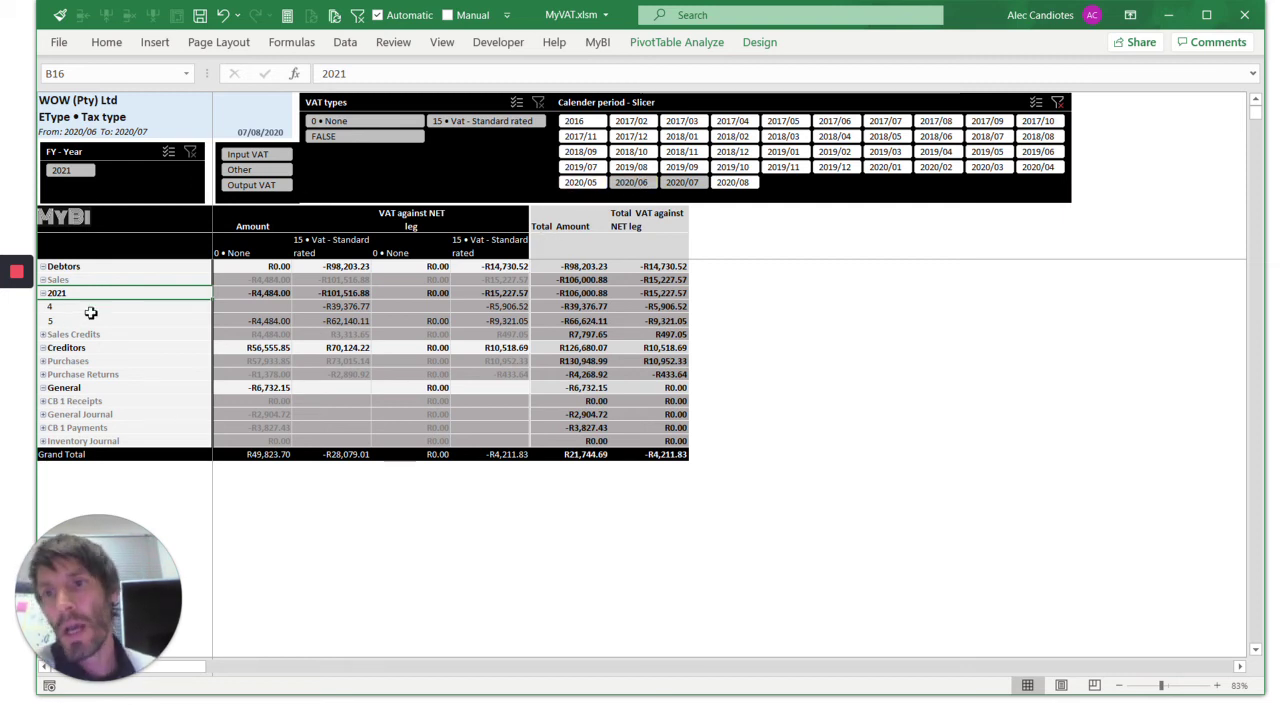
{"action": "left_click", "coordinate": [64, 324]}
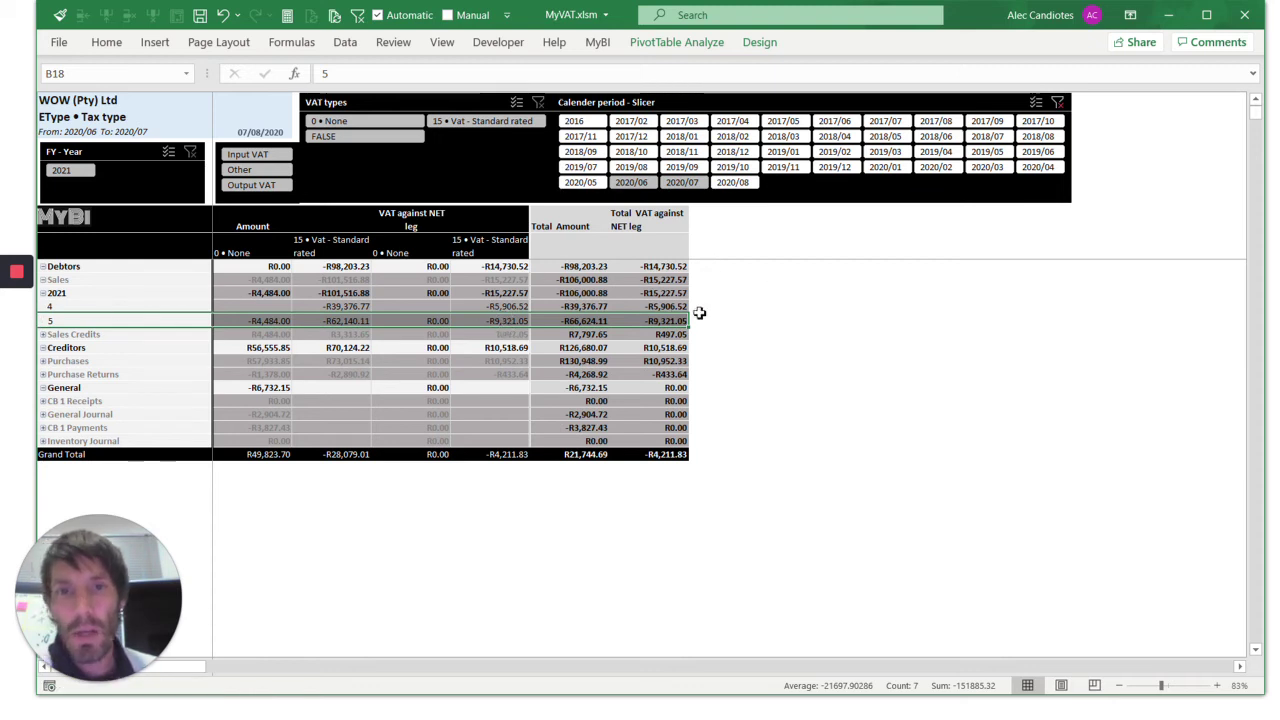
{"action": "left_click", "coordinate": [620, 306]}
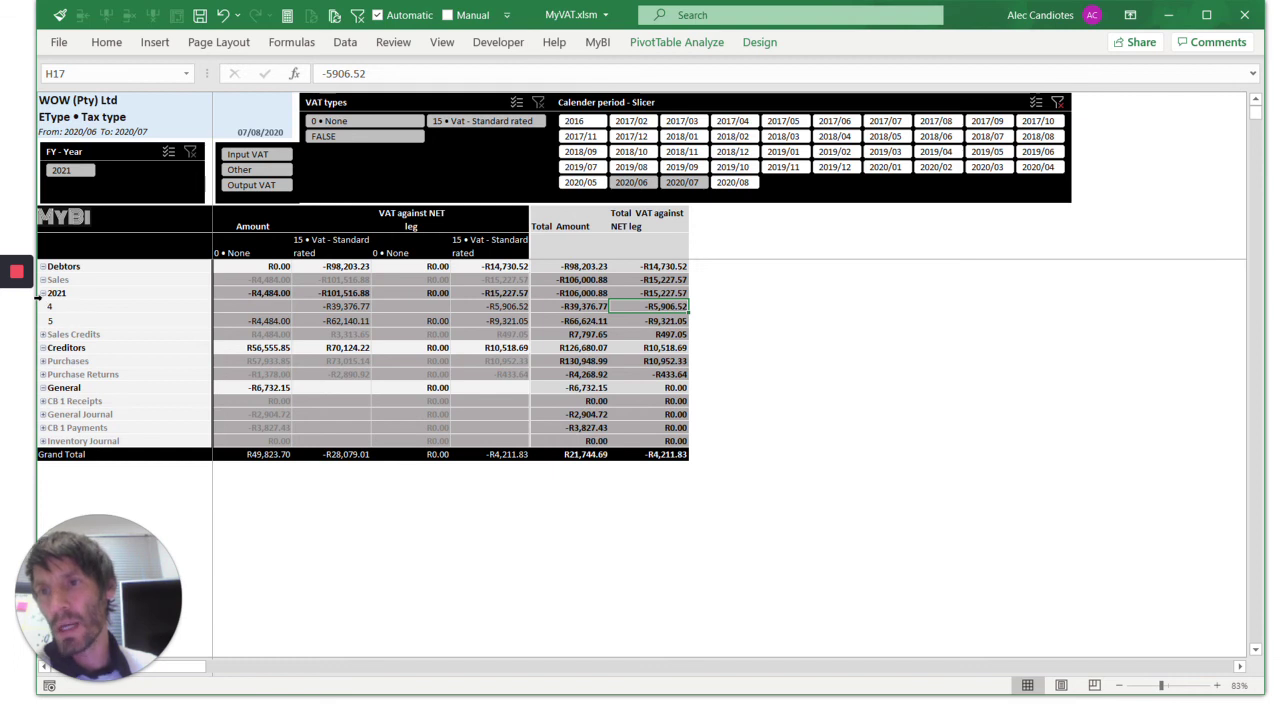
{"action": "left_click", "coordinate": [43, 293]}
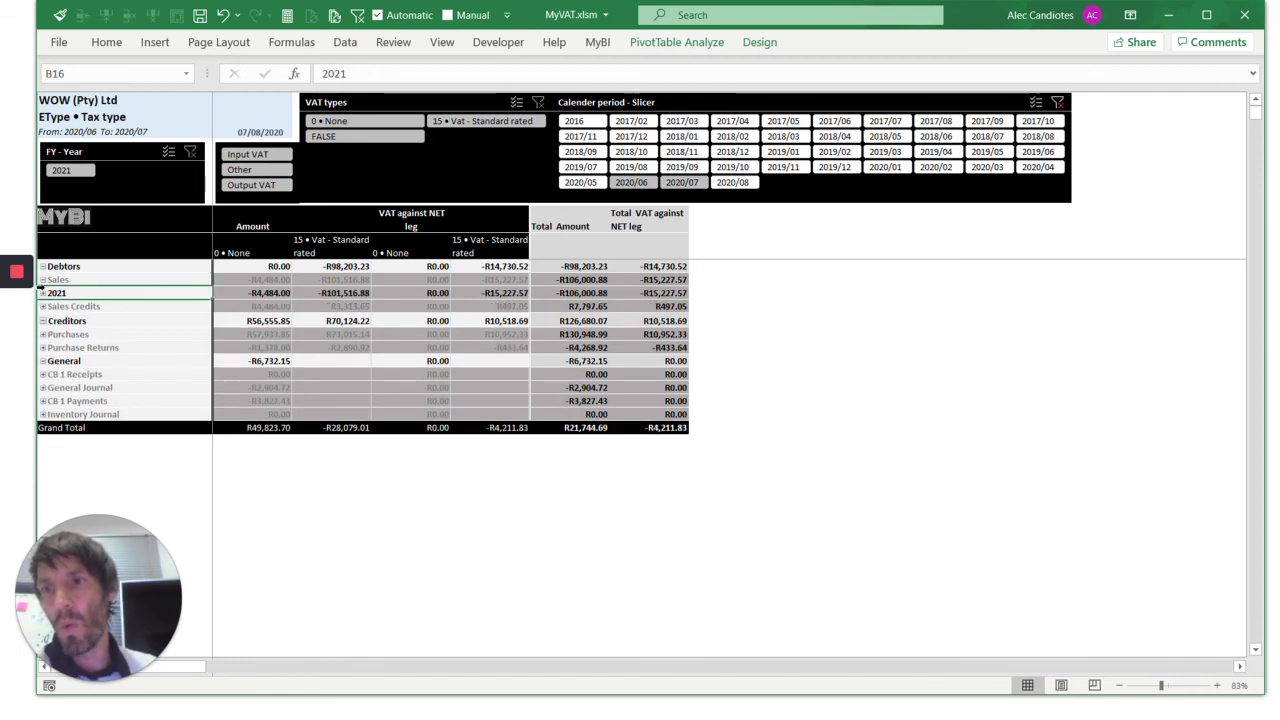
{"action": "left_click", "coordinate": [43, 280]}
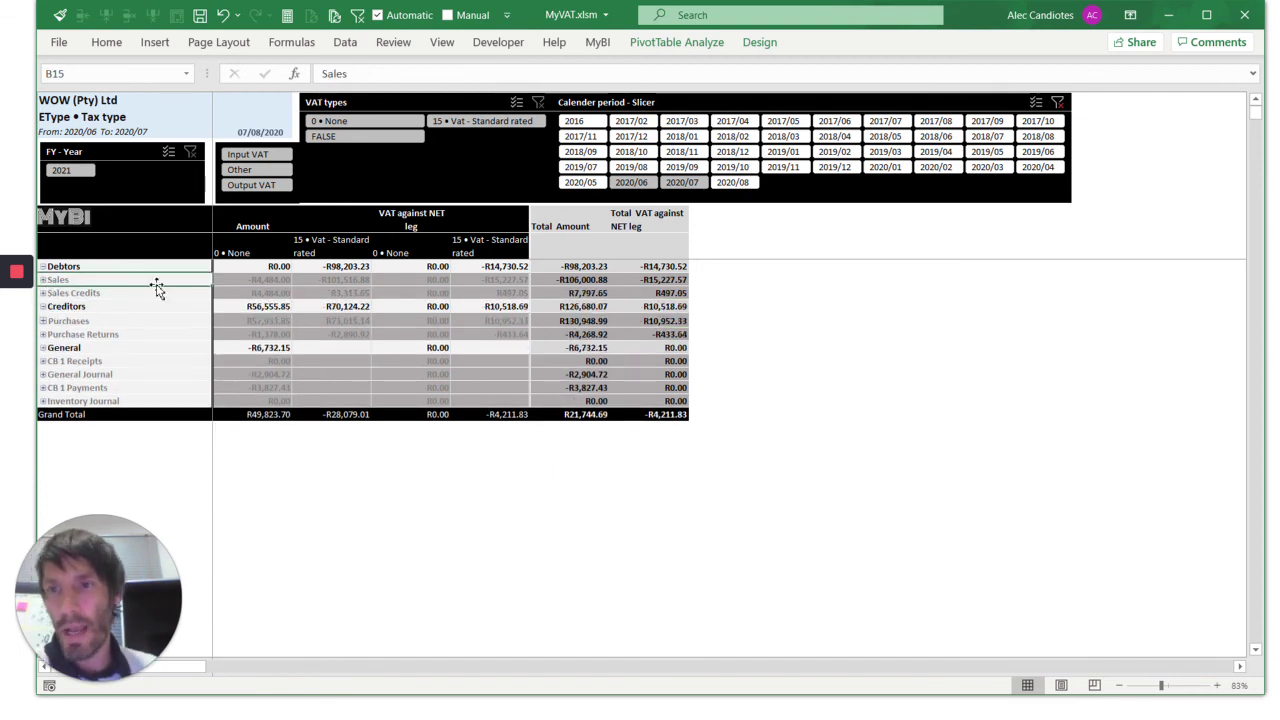
{"action": "left_click", "coordinate": [572, 282]}
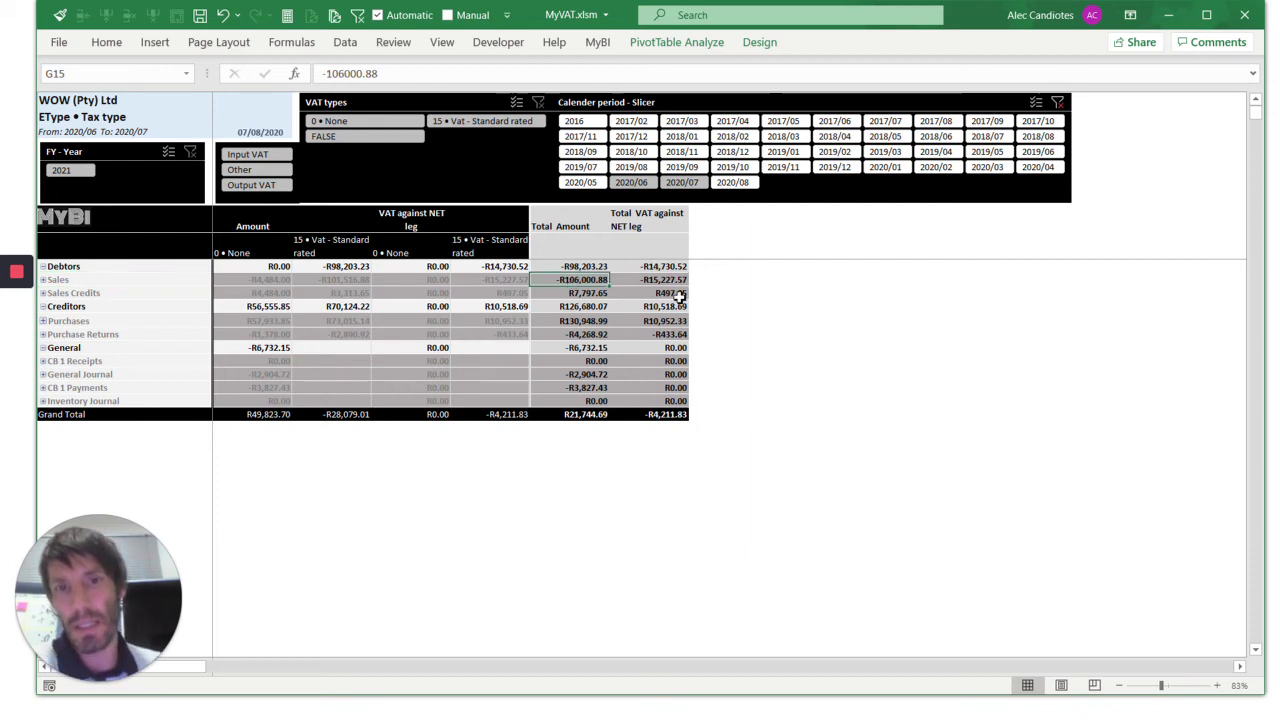
{"action": "left_click_drag", "start_coordinate": [646, 279], "coordinate": [600, 280]}
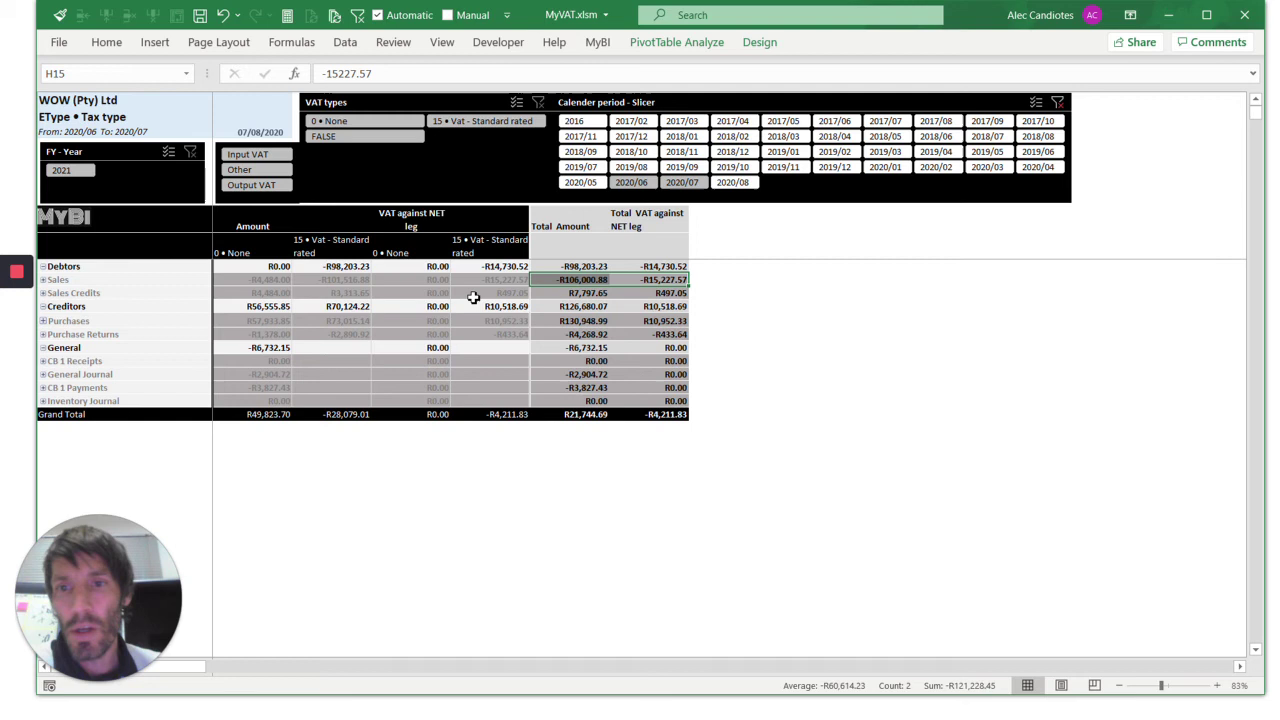
{"action": "left_click", "coordinate": [111, 330]}
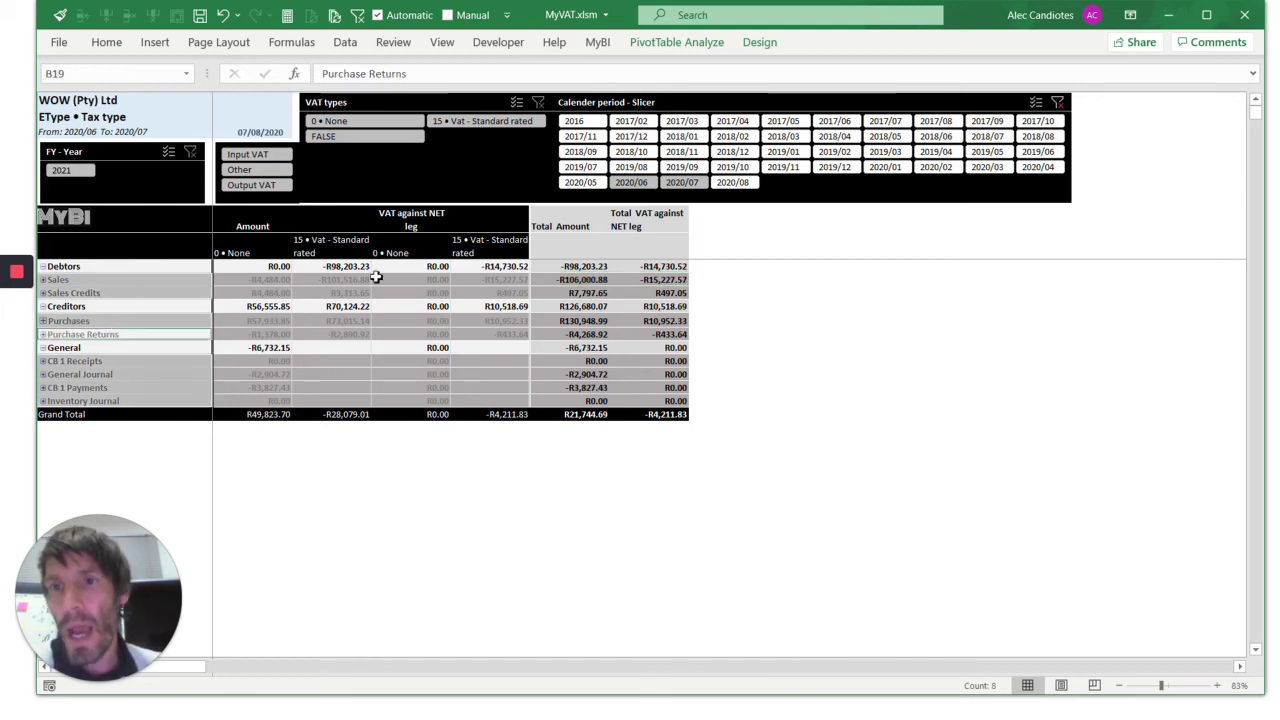
{"action": "left_click", "coordinate": [134, 347]}
{"action": "left_click", "coordinate": [331, 373]}
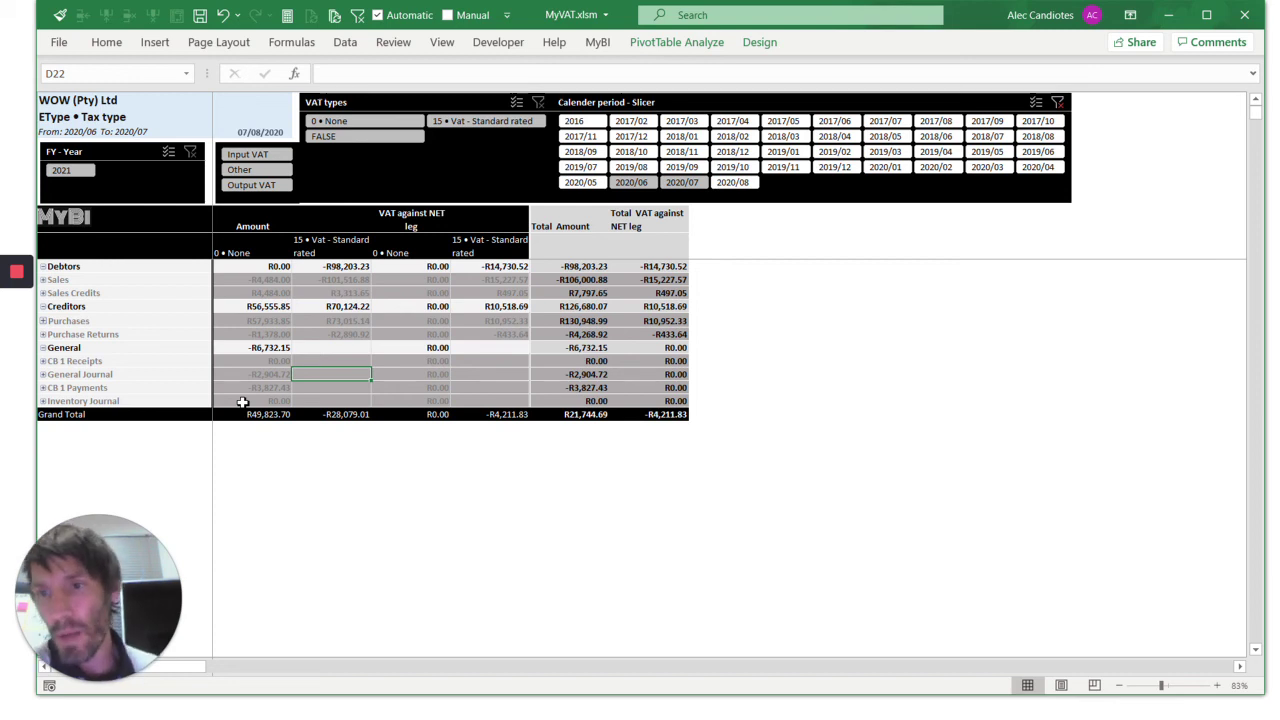
{"action": "left_click", "coordinate": [43, 388]}
{"action": "left_click", "coordinate": [43, 401]}
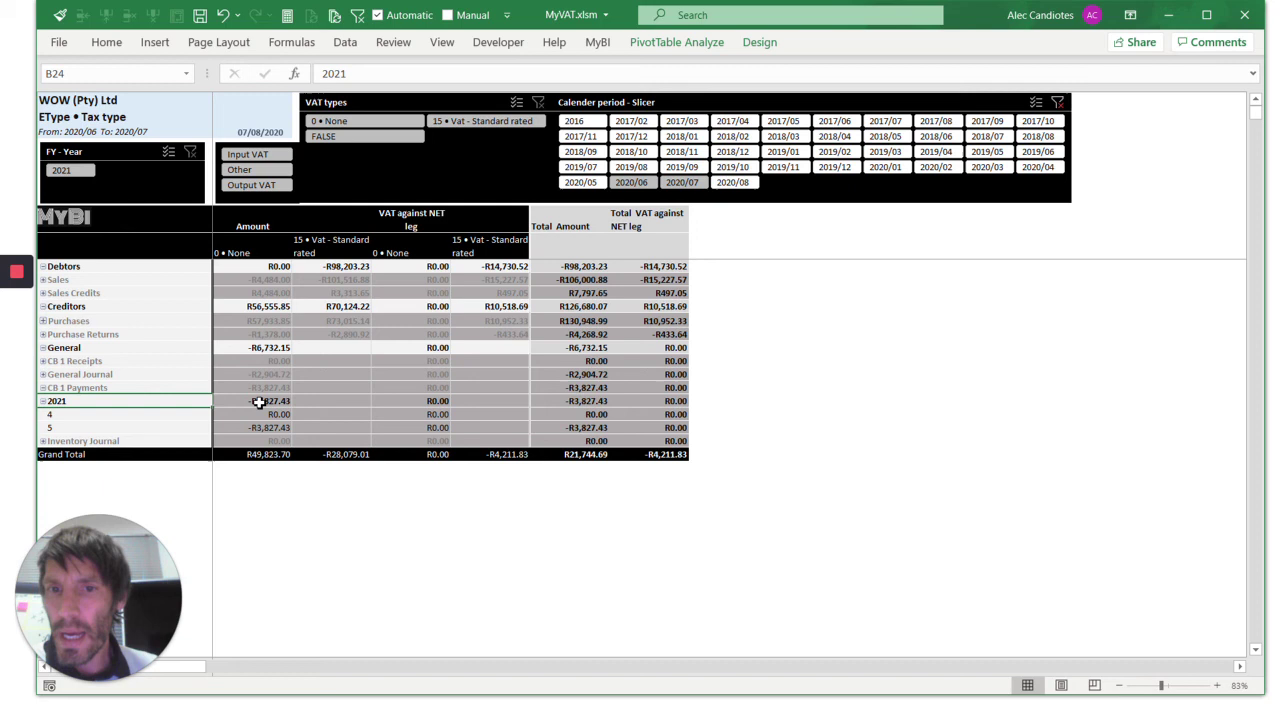
{"action": "left_click", "coordinate": [265, 441]}
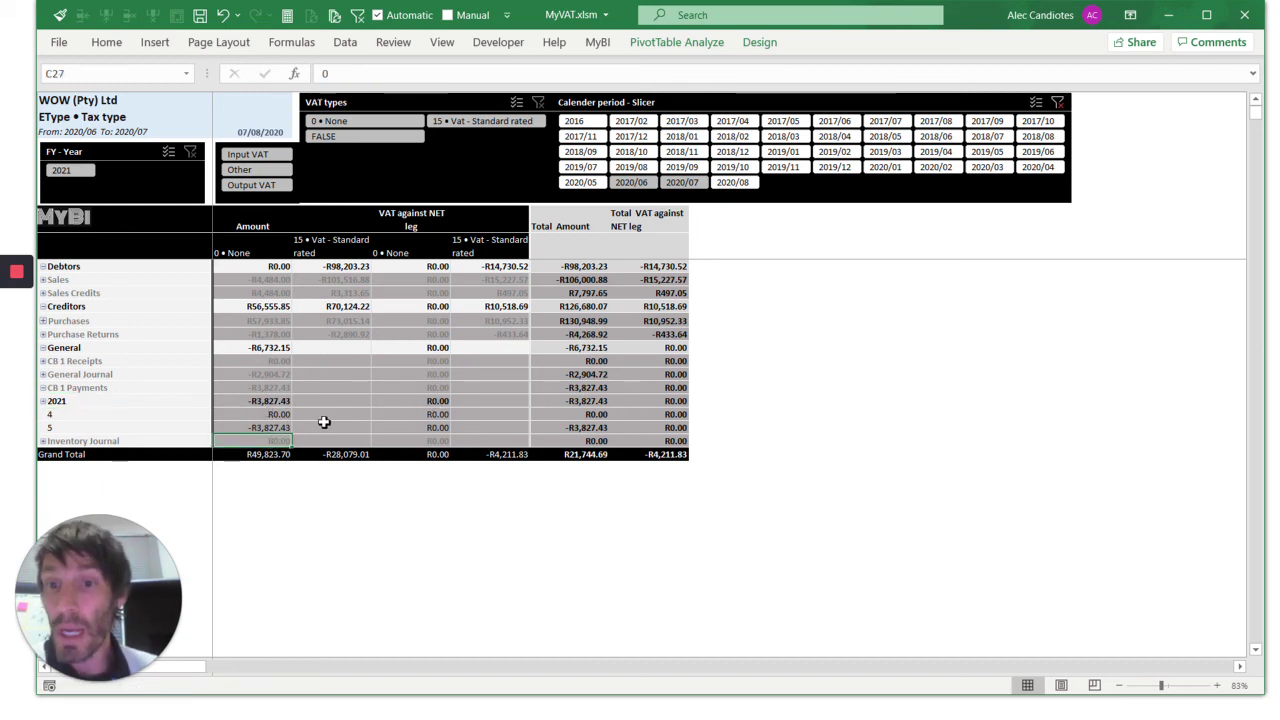
{"action": "left_click", "coordinate": [278, 425]}
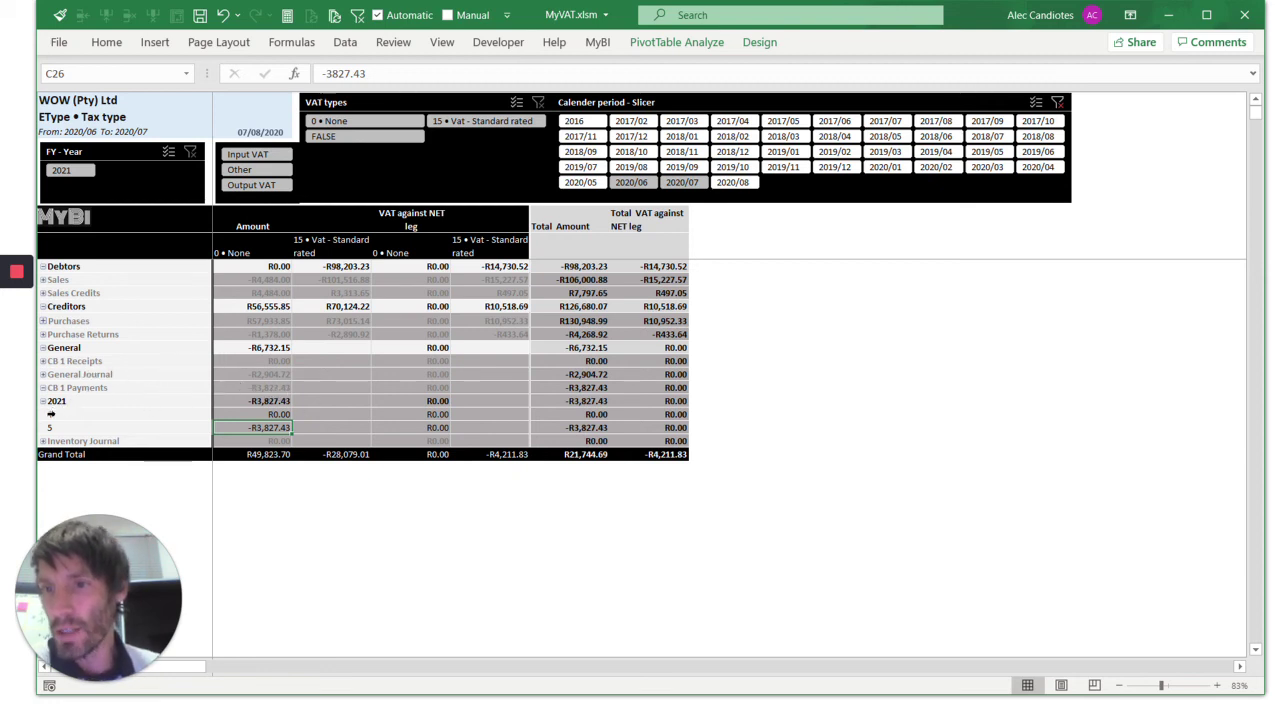
{"action": "left_click", "coordinate": [43, 402]}
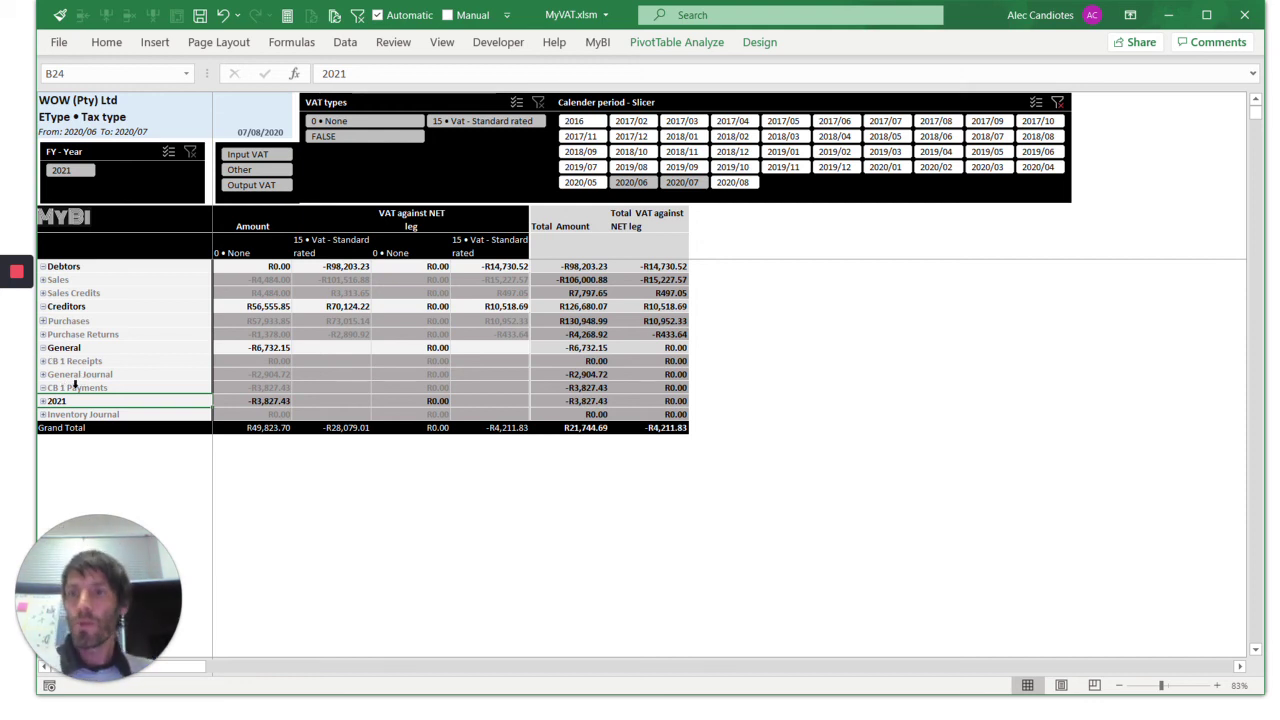
{"action": "left_click", "coordinate": [43, 388]}
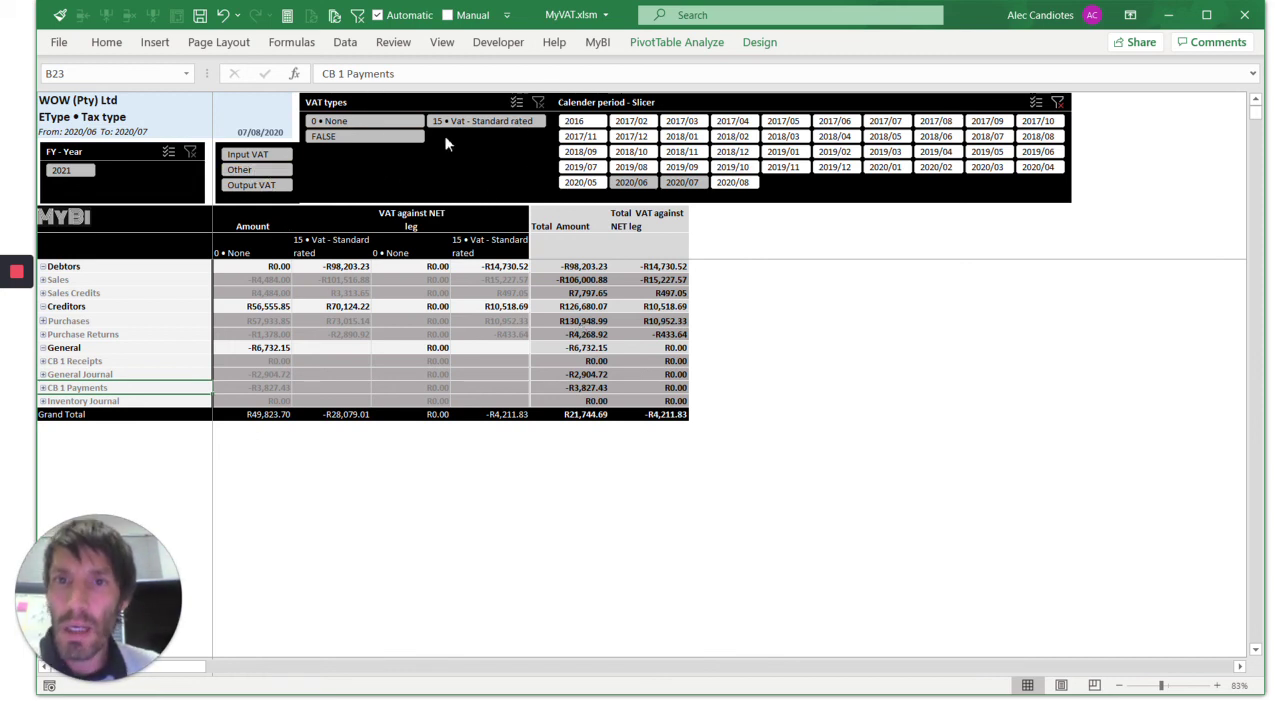
{"action": "left_click", "coordinate": [485, 122]}
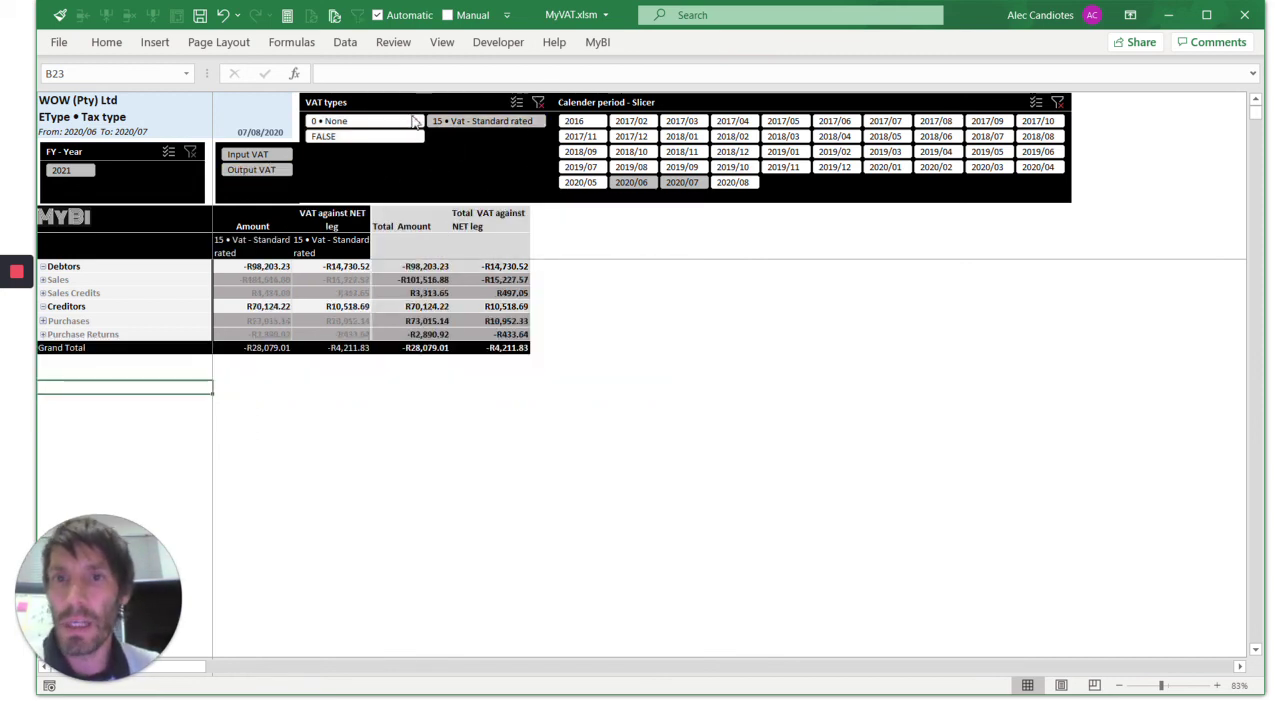
{"action": "left_click", "coordinate": [395, 125]}
{"action": "left_click", "coordinate": [516, 102]}
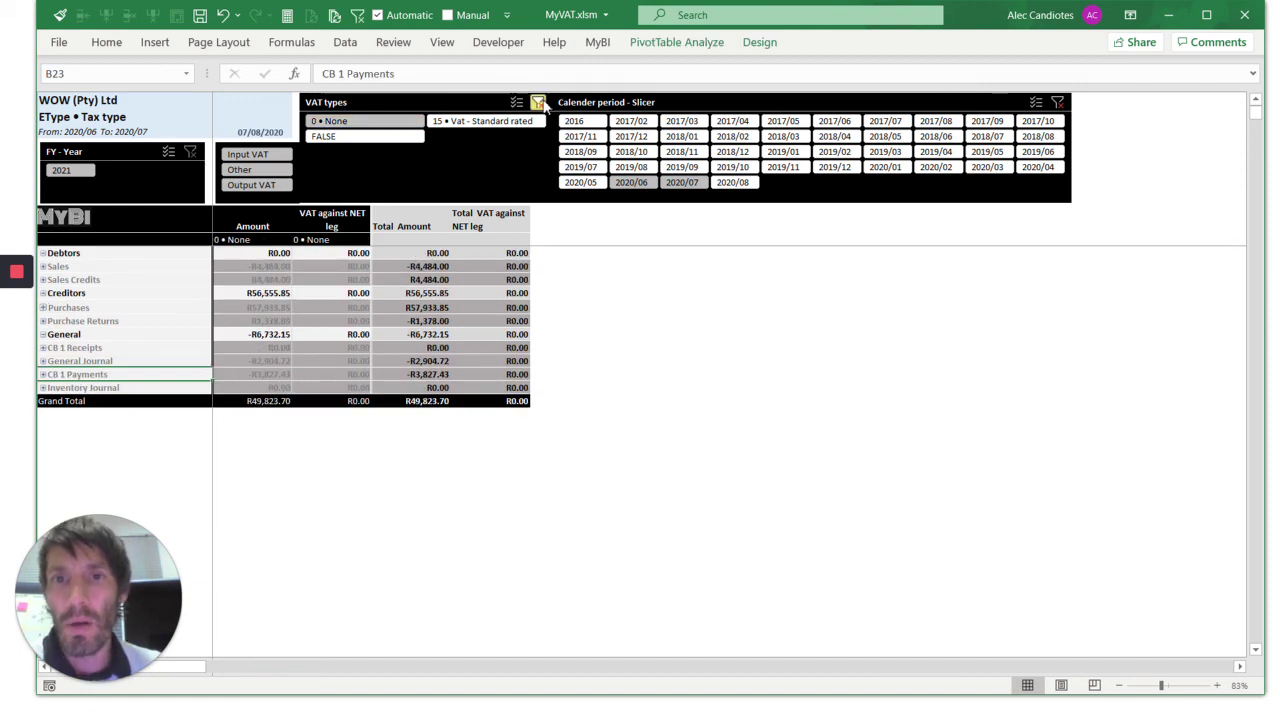
{"action": "left_click", "coordinate": [485, 121]}
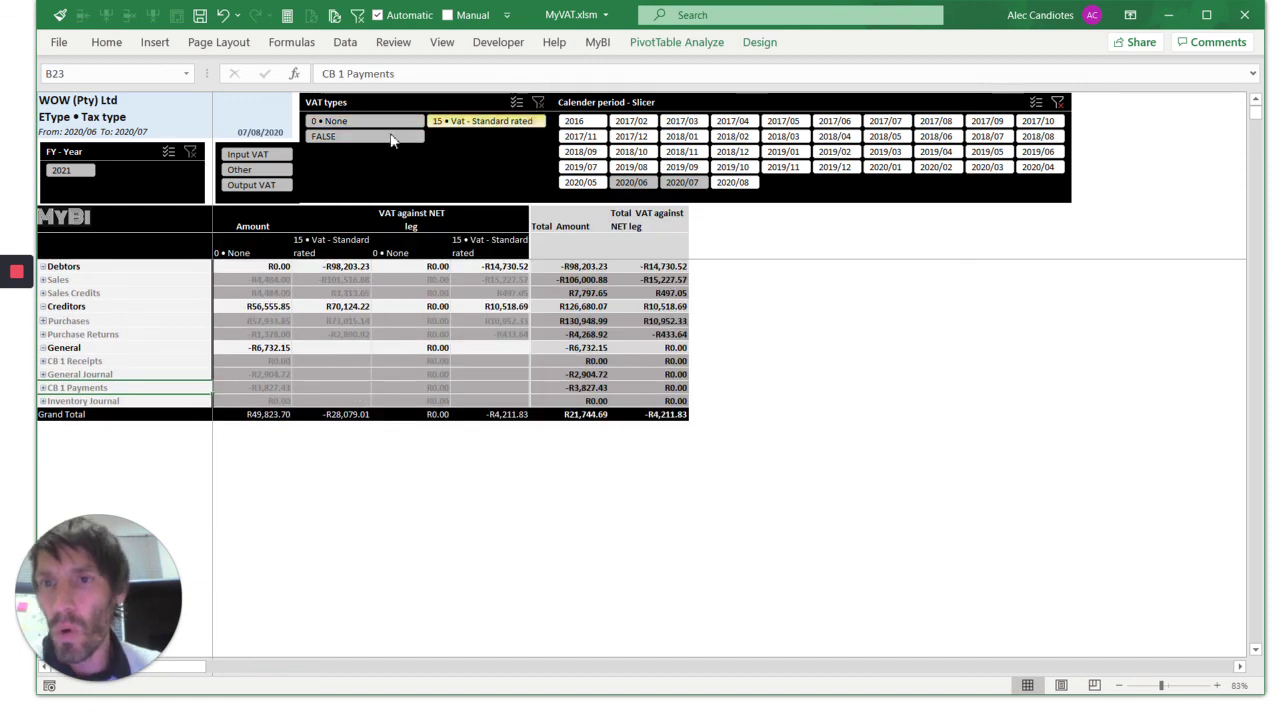
{"action": "left_click", "coordinate": [247, 154]}
{"action": "left_click", "coordinate": [251, 185]}
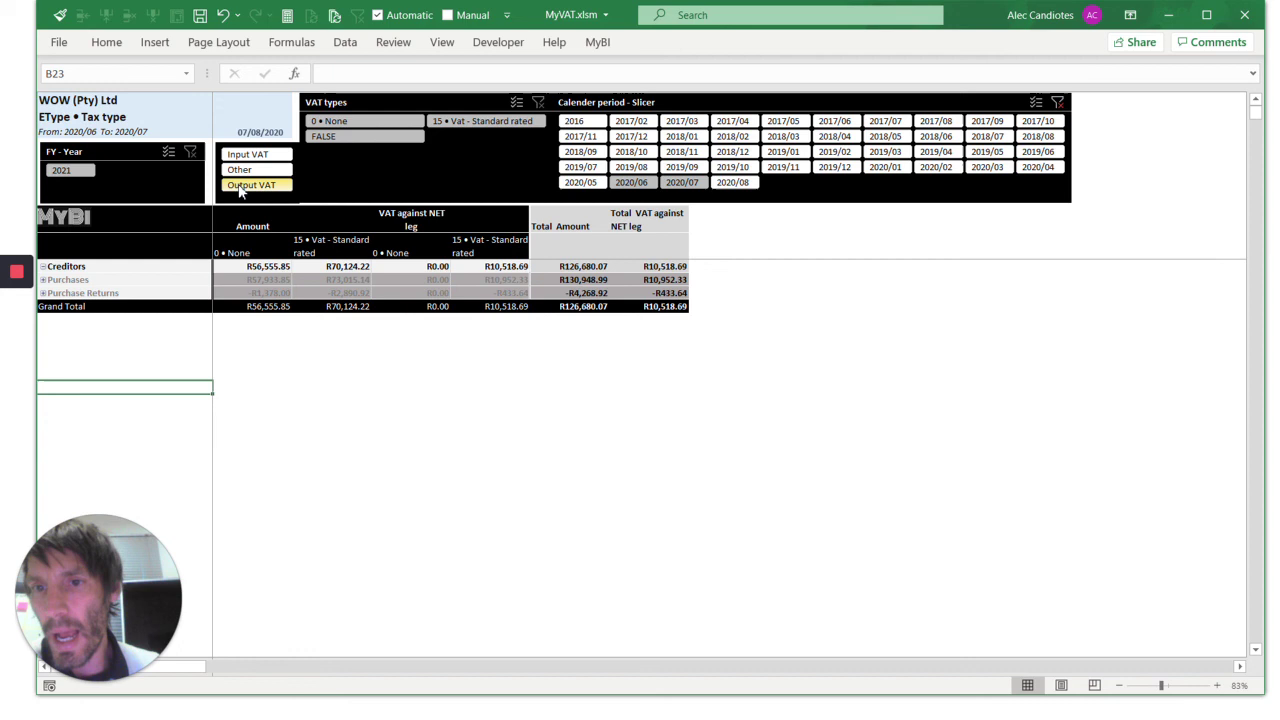
{"action": "left_click", "coordinate": [240, 170]}
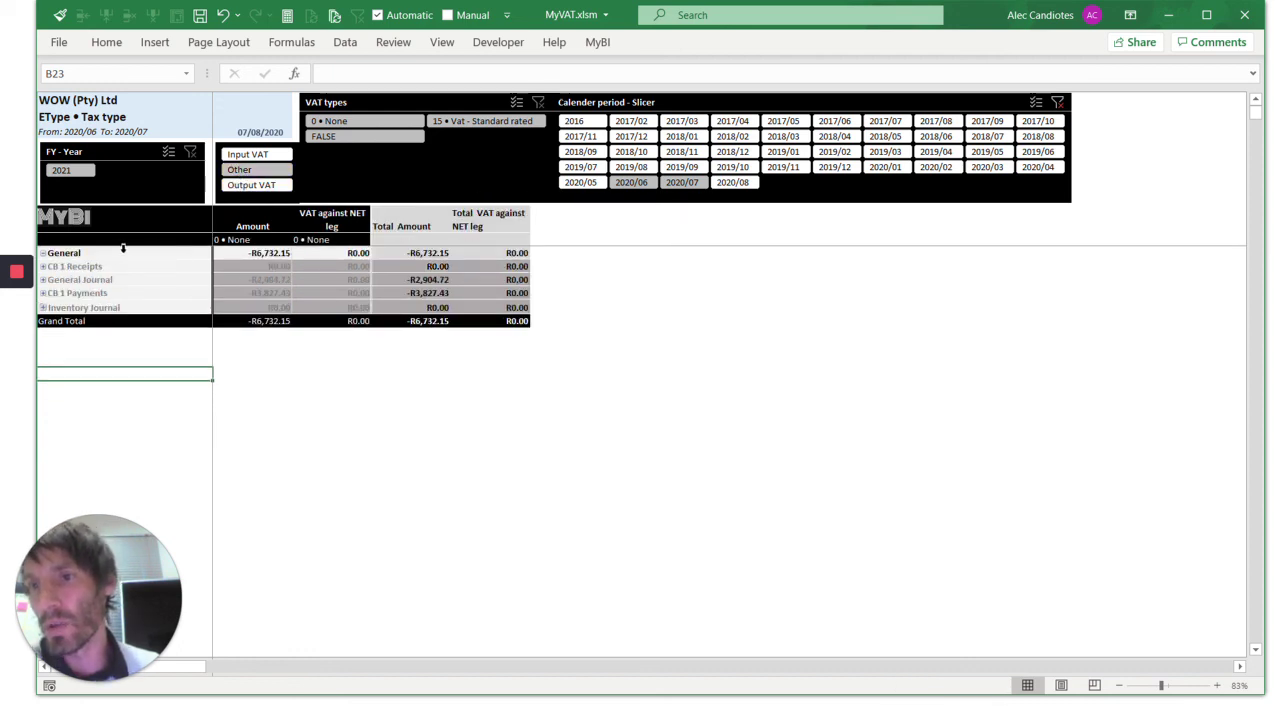
{"action": "left_click", "coordinate": [247, 155]}
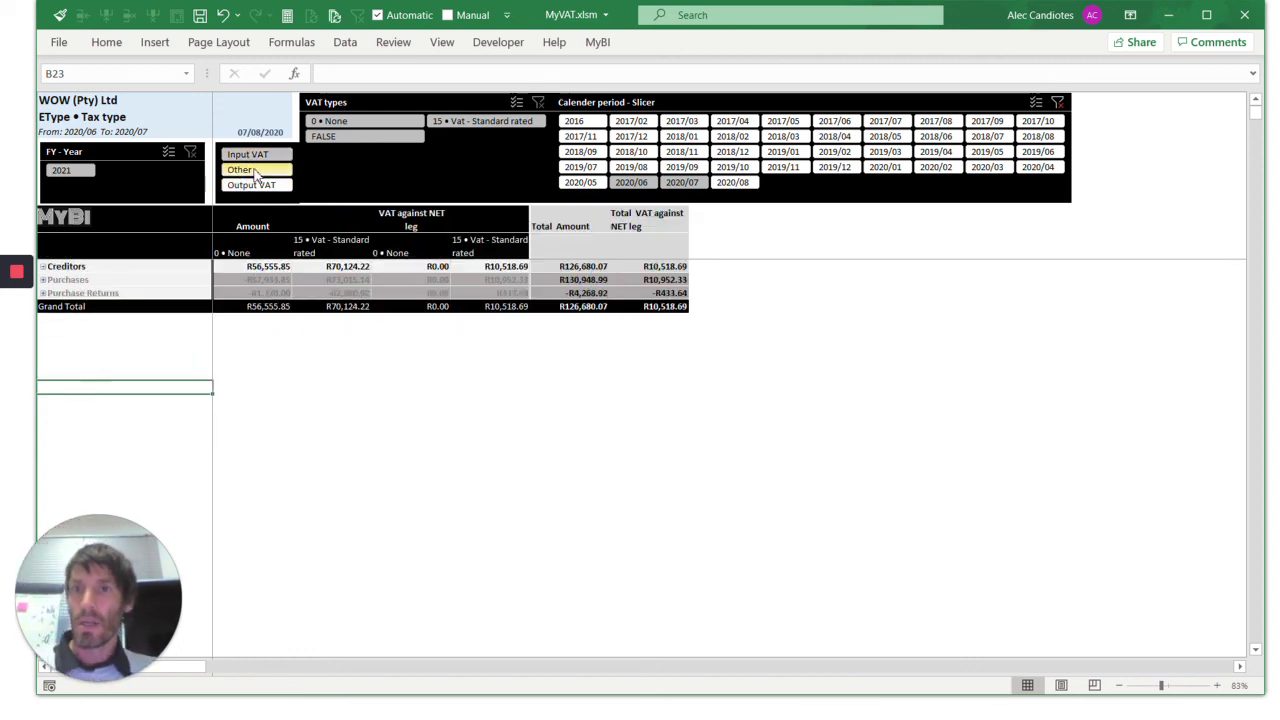
{"action": "left_click", "coordinate": [254, 187]}
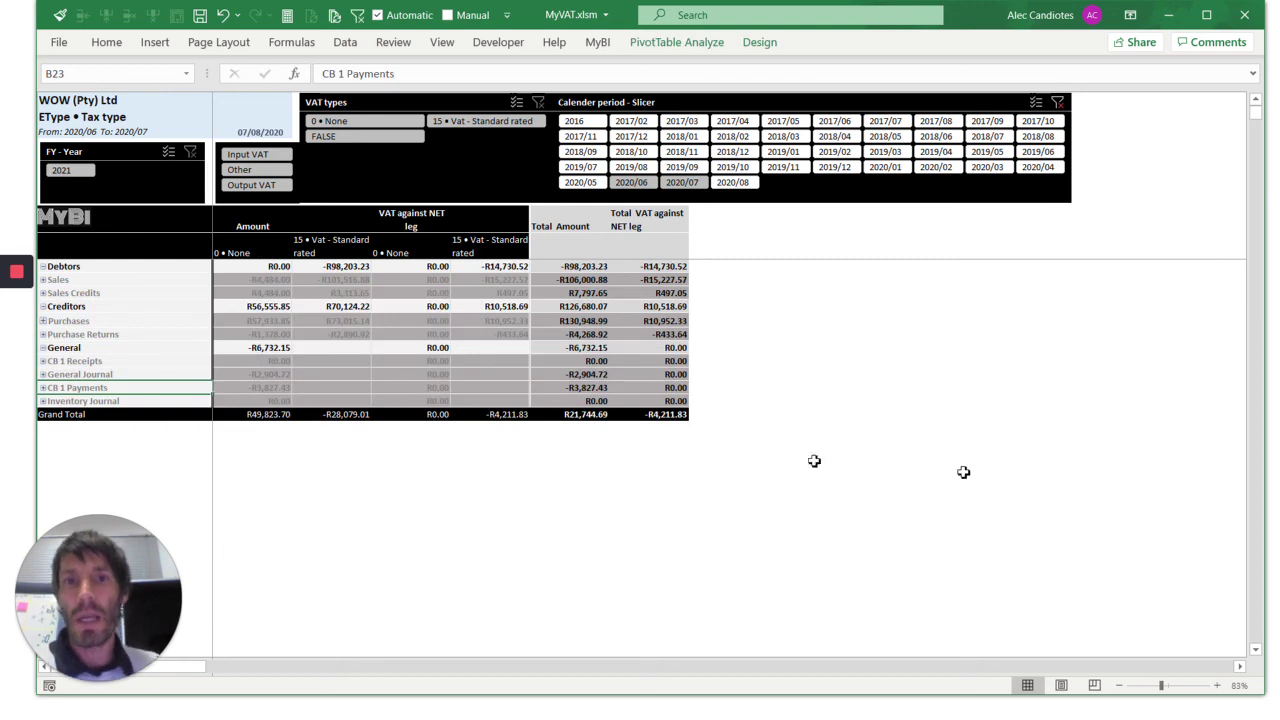